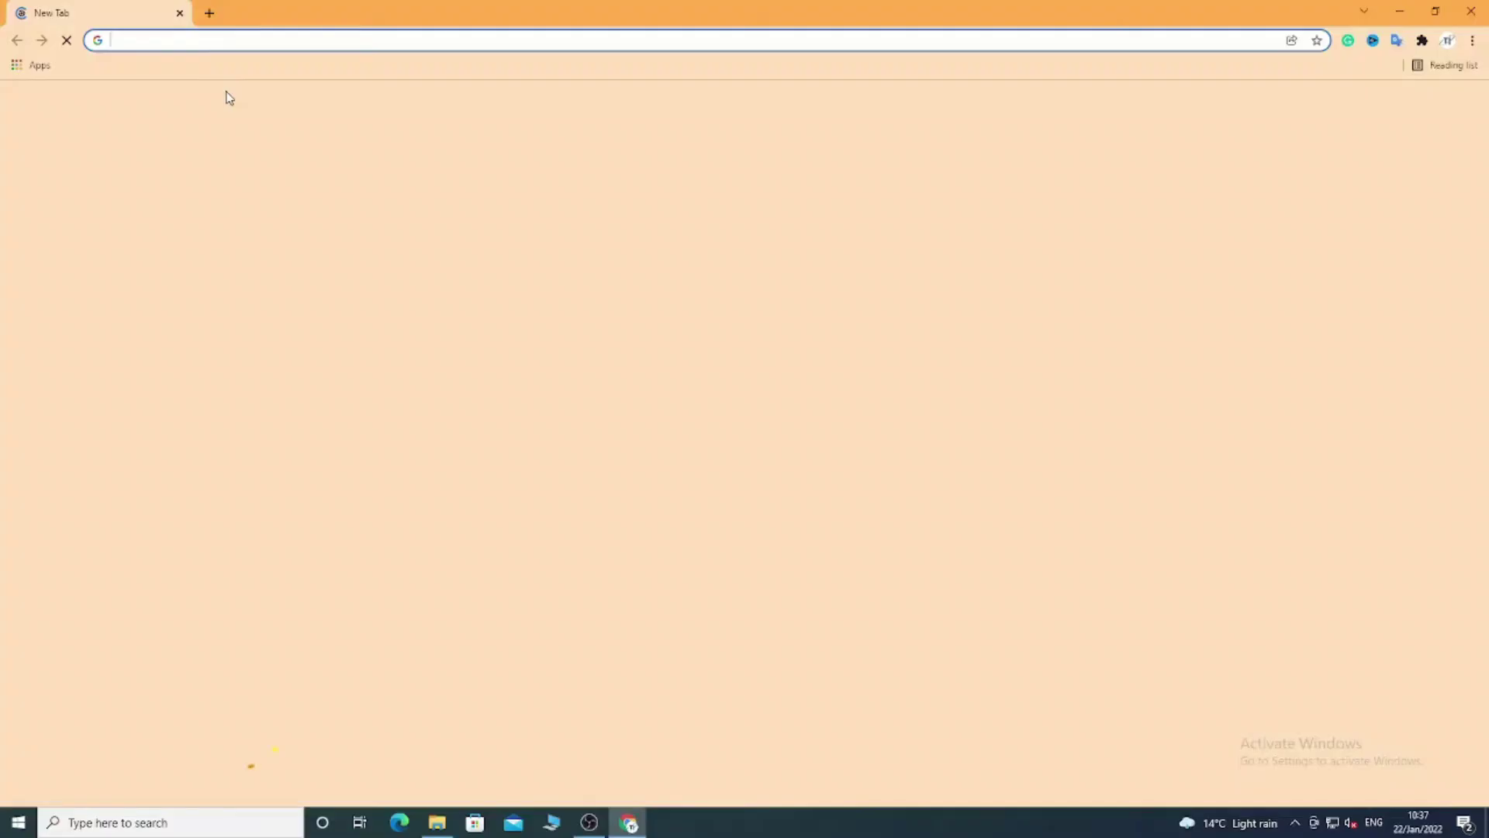
Go to cctvdesk.com and search the site for HQ.
{"action": "left_click", "coordinate": [227, 37]}
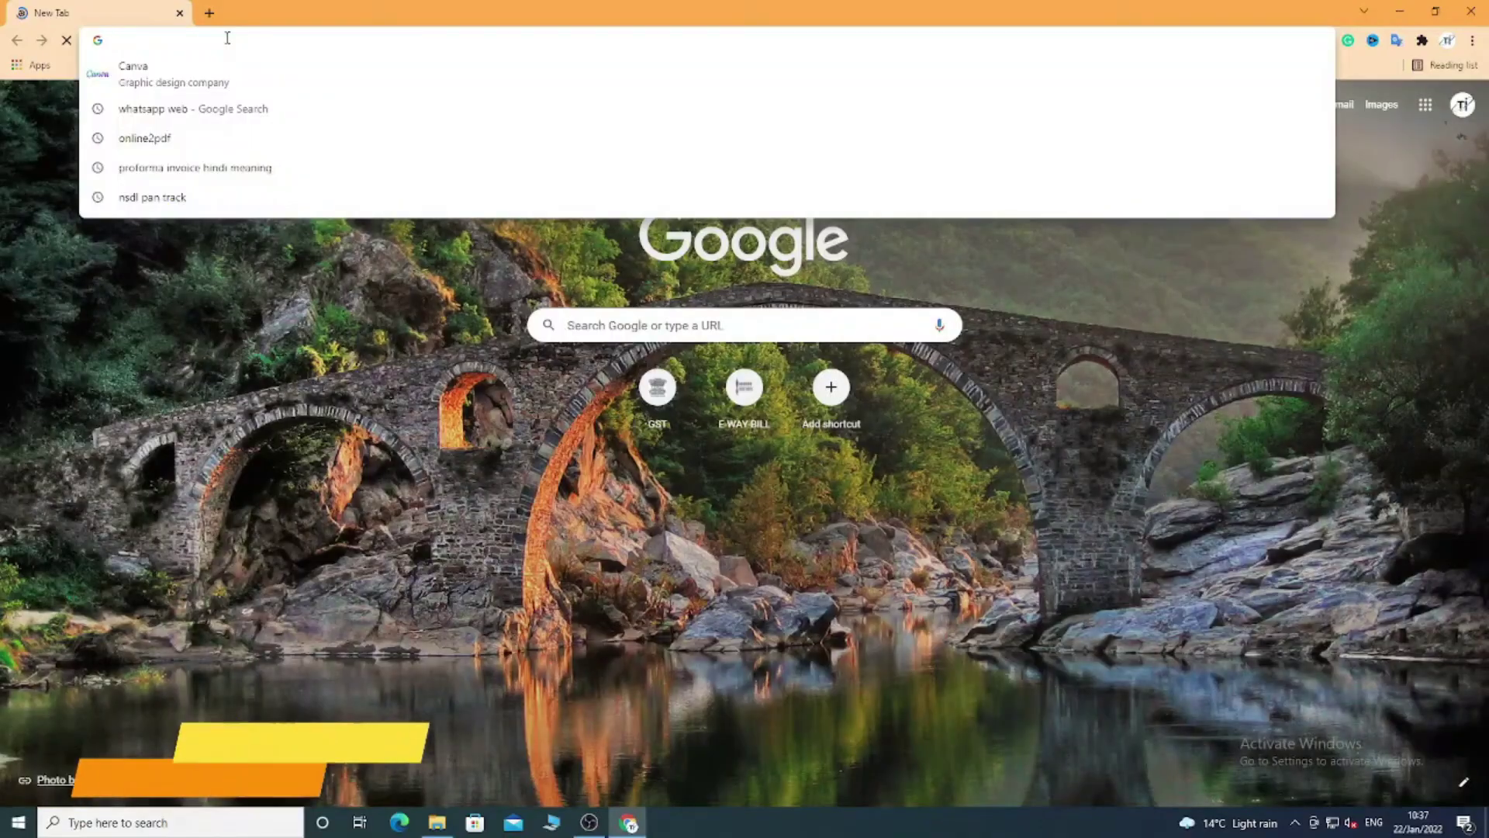
{"action": "type", "text": "cctvdesk.com"}
{"action": "key", "text": "Return"}
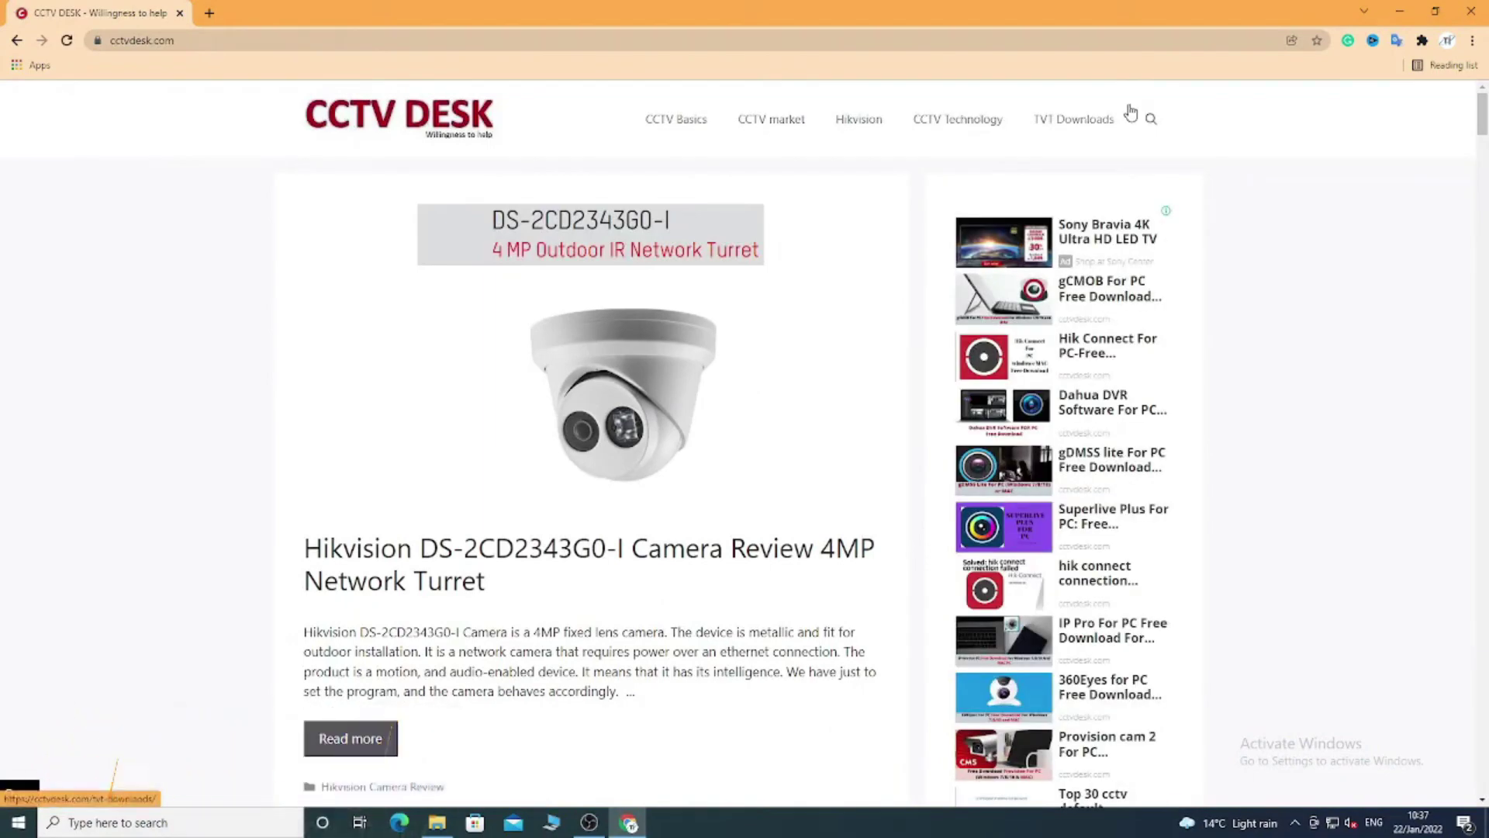
{"action": "left_click", "coordinate": [1149, 119]}
{"action": "left_click", "coordinate": [732, 119]}
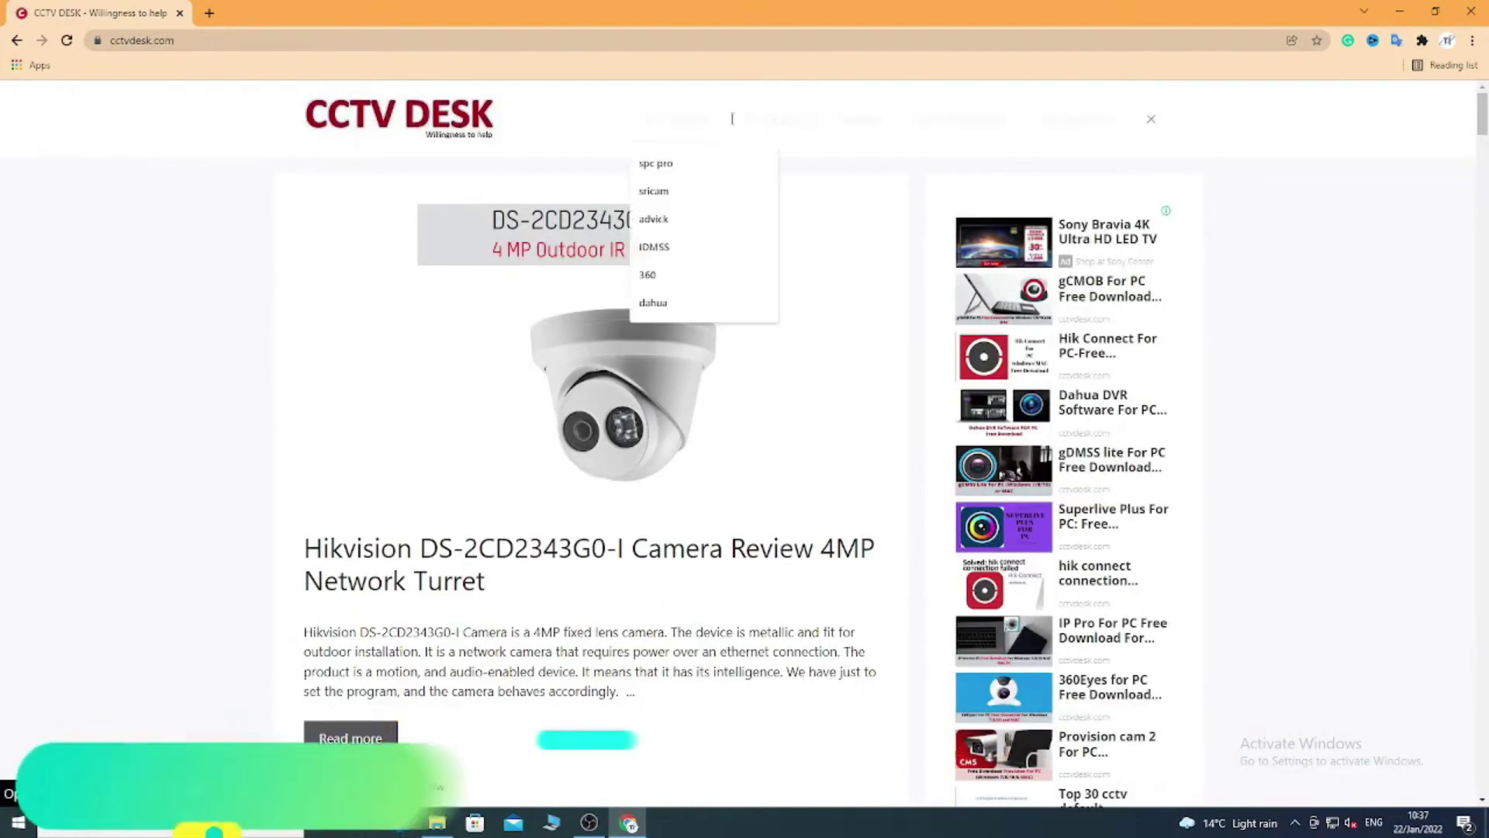
{"action": "type", "text": "HQ"}
{"action": "key", "text": "Return"}
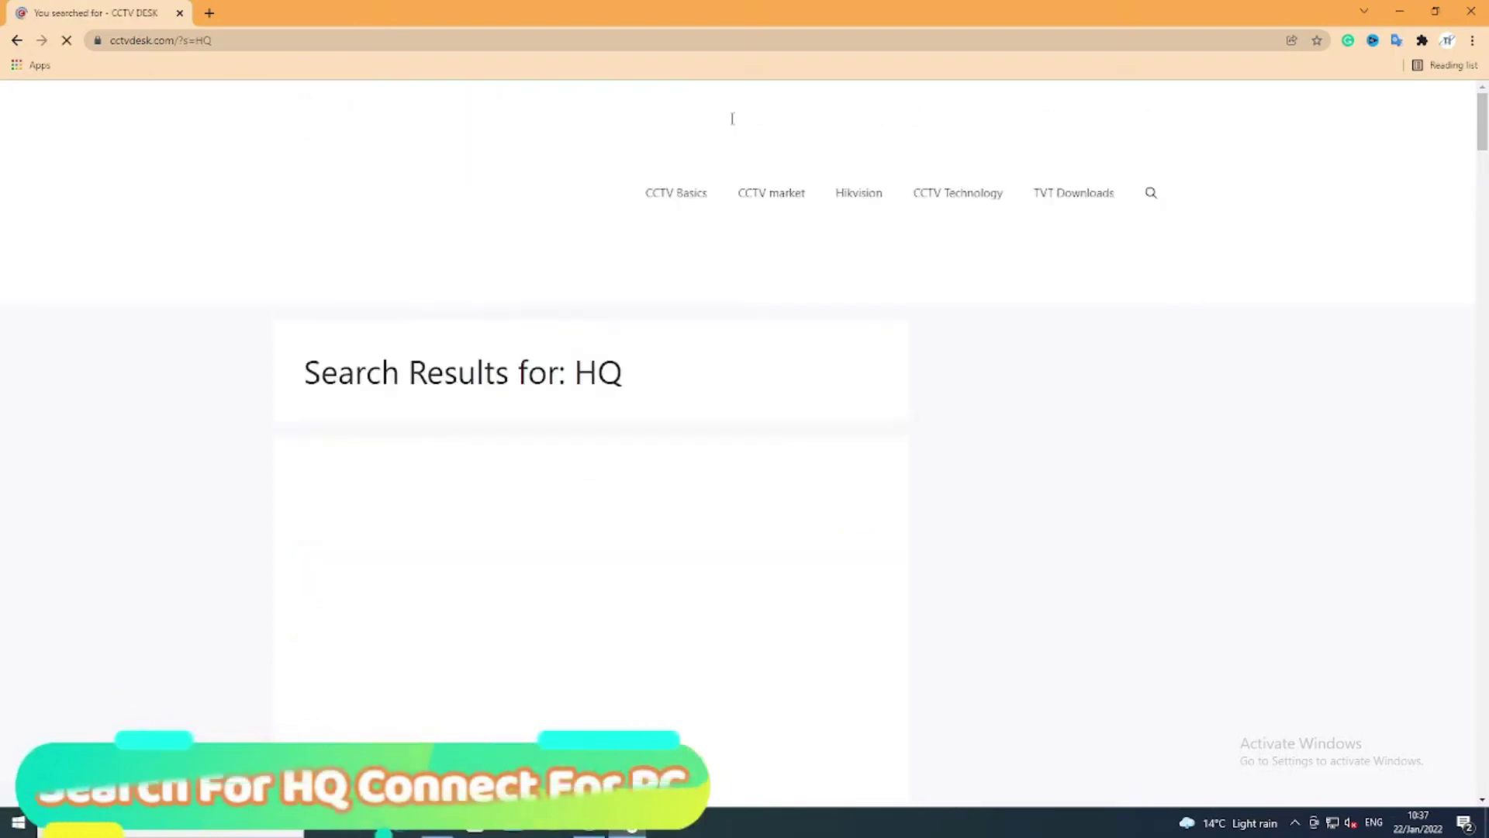
Open the HQ Connect For PC article from the search results.
{"action": "scroll", "coordinate": [494, 360], "scroll_direction": "down", "scroll_amount": 10}
{"action": "scroll", "coordinate": [494, 361], "scroll_direction": "up", "scroll_amount": 4}
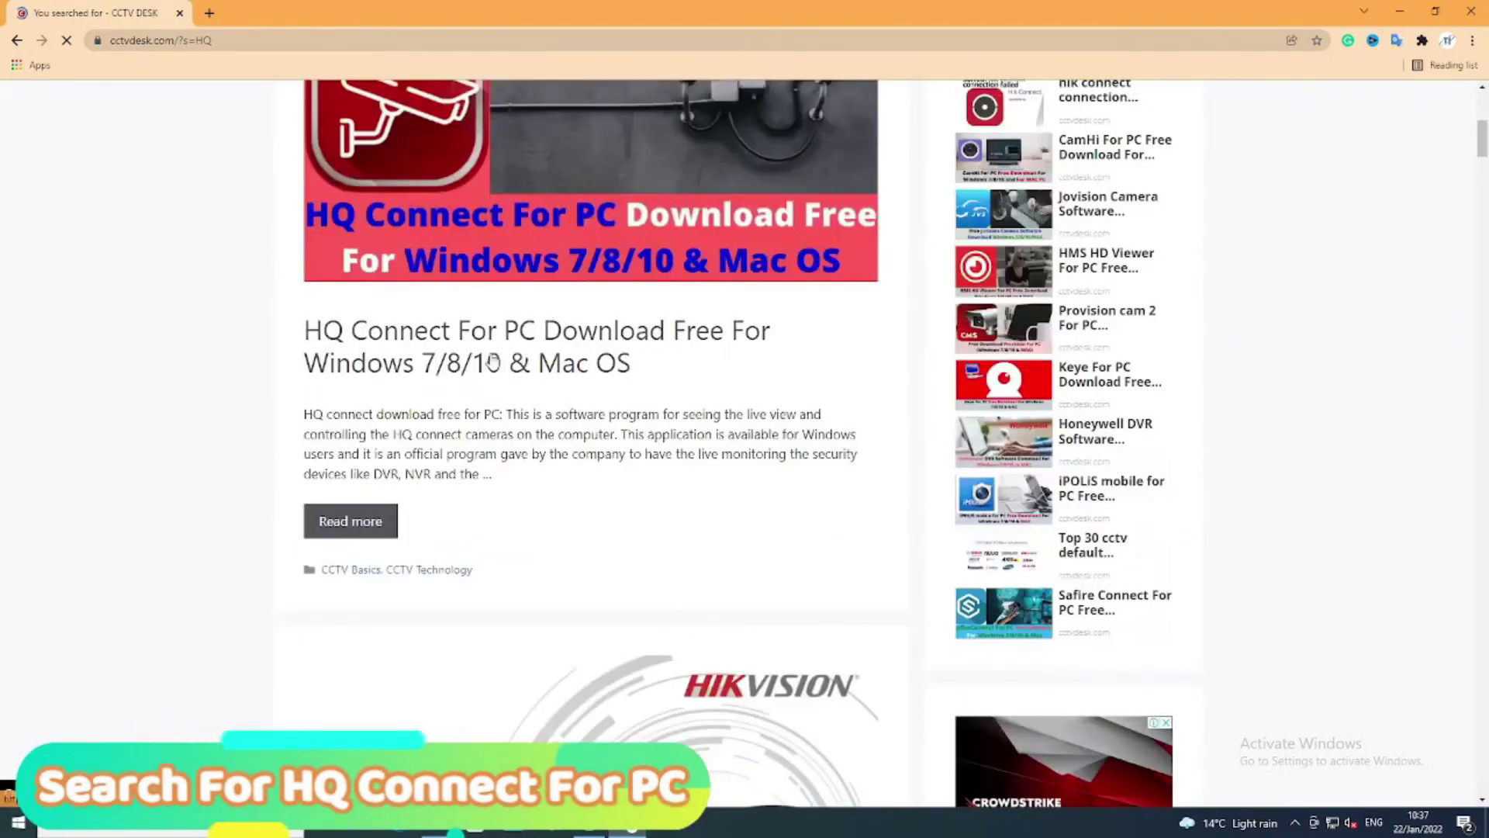
{"action": "left_click", "coordinate": [493, 361]}
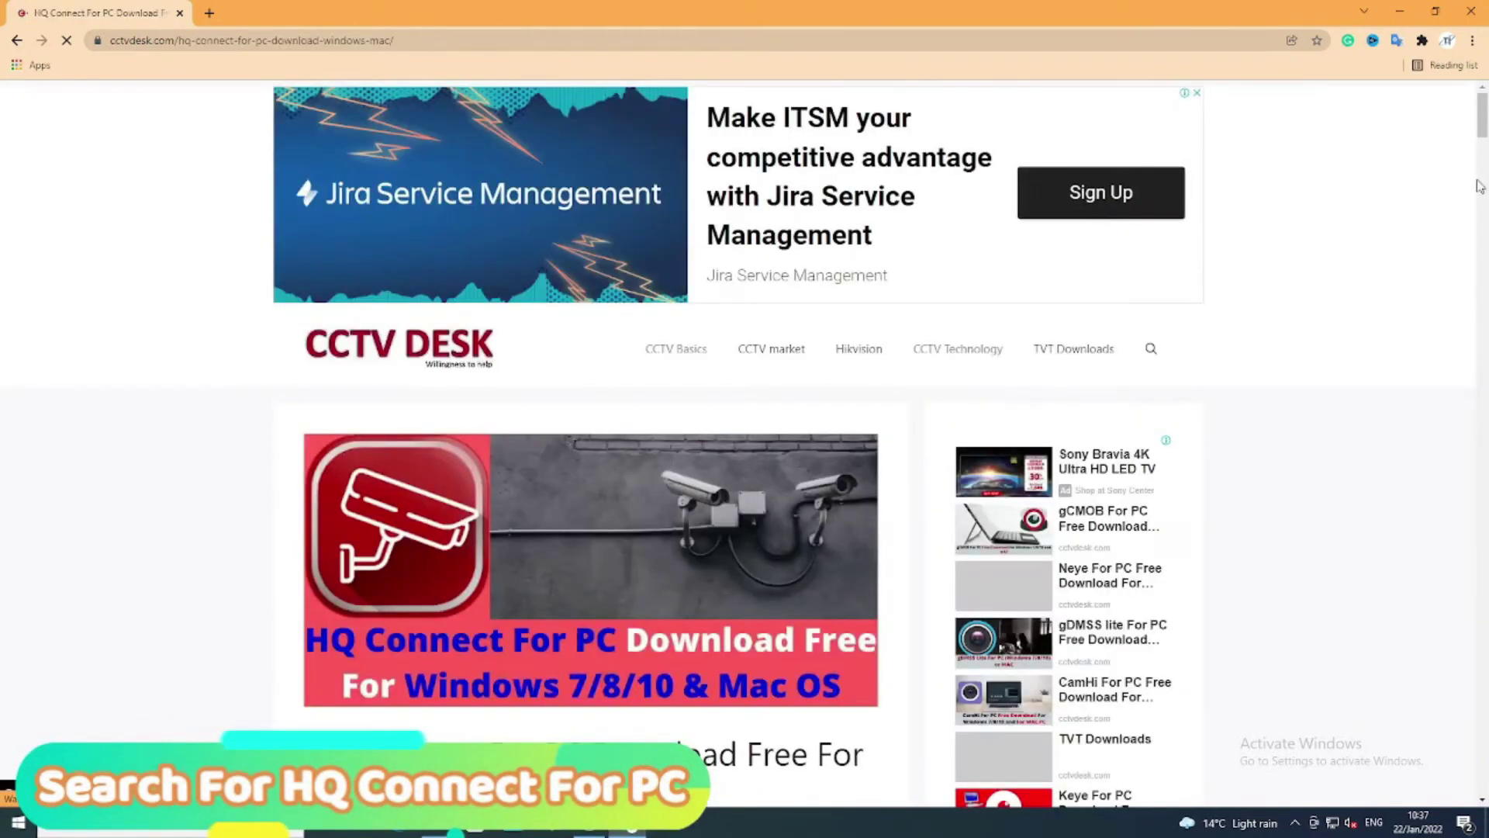
Scroll through the article to read its installation steps.
{"action": "scroll", "coordinate": [1480, 186], "scroll_direction": "down", "scroll_amount": 10}
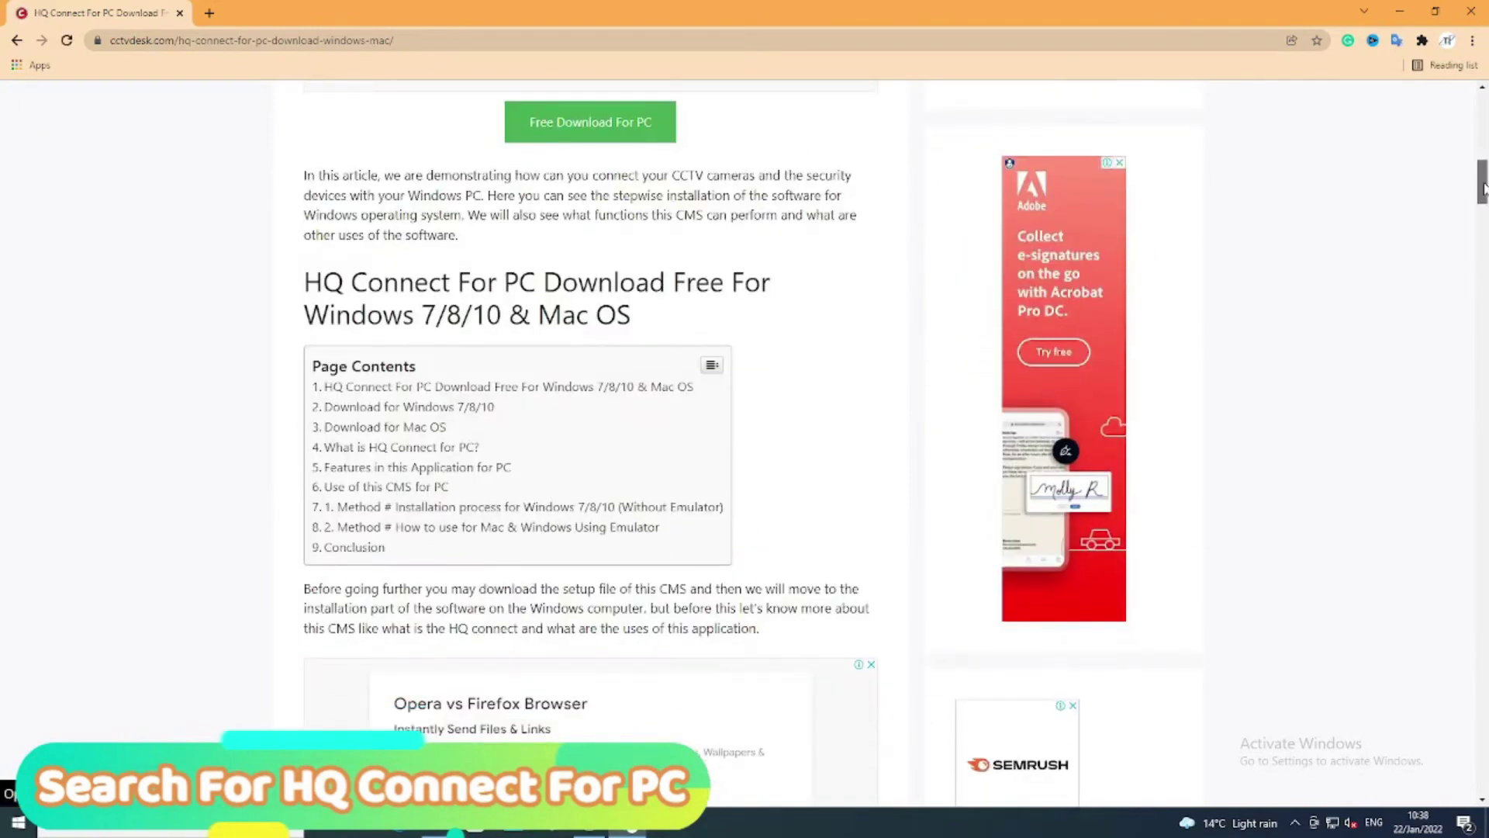
{"action": "left_click_drag", "start_coordinate": [1482, 188], "coordinate": [1481, 284]}
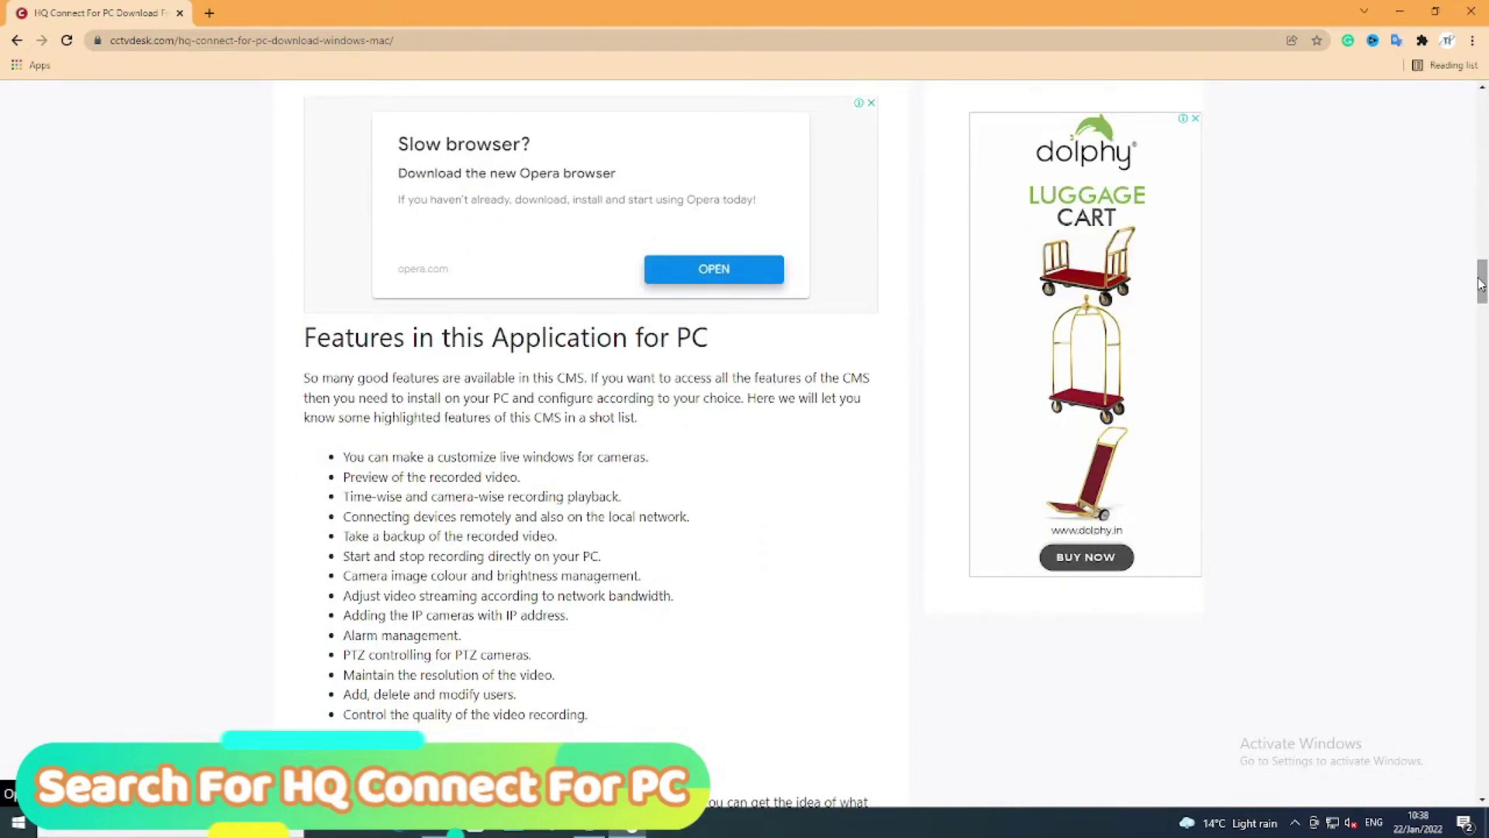
{"action": "left_click_drag", "start_coordinate": [1482, 284], "coordinate": [1482, 333]}
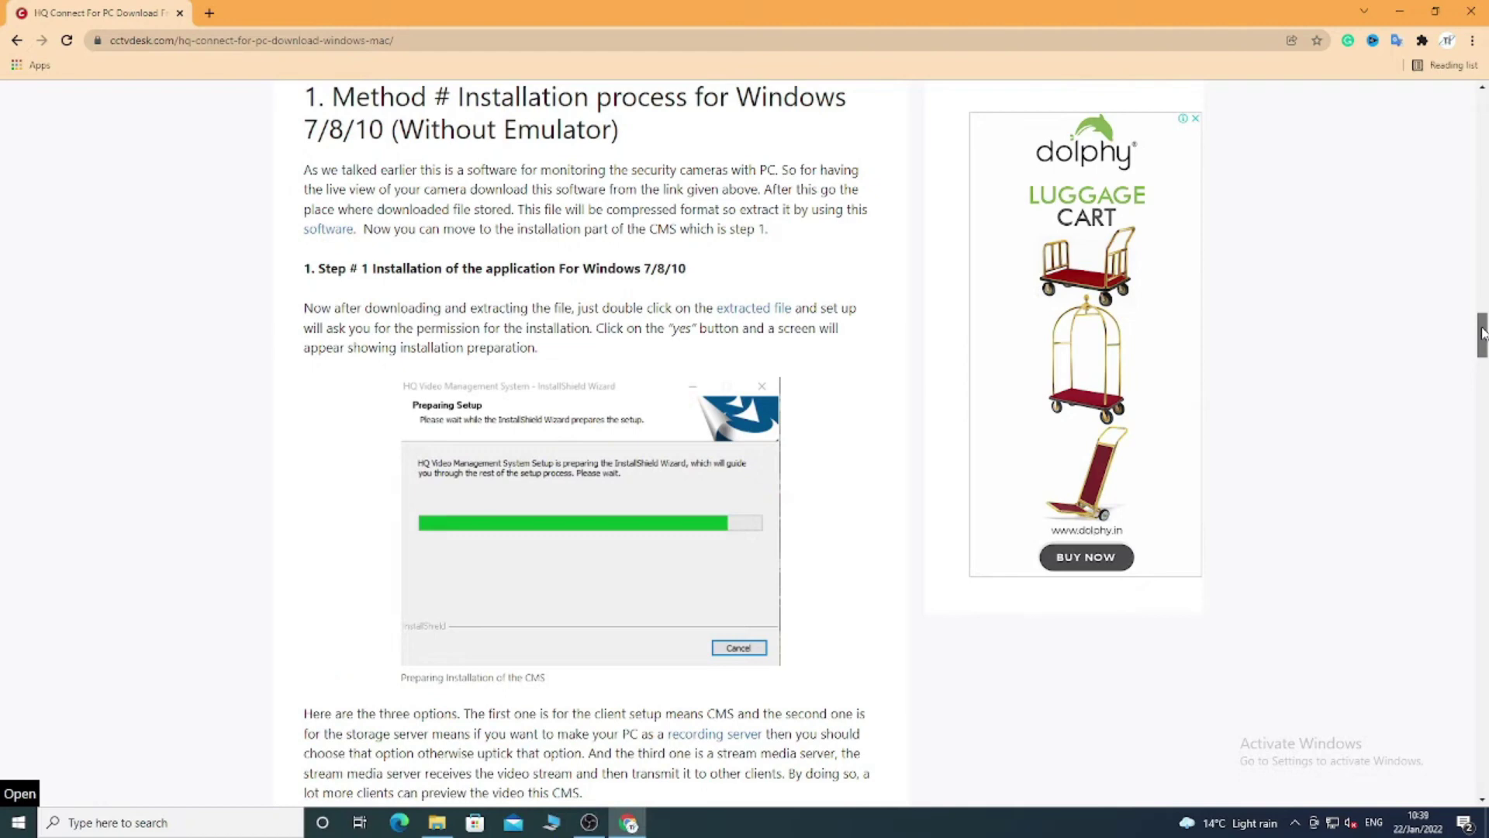
{"action": "left_click_drag", "start_coordinate": [1482, 332], "coordinate": [1470, 546]}
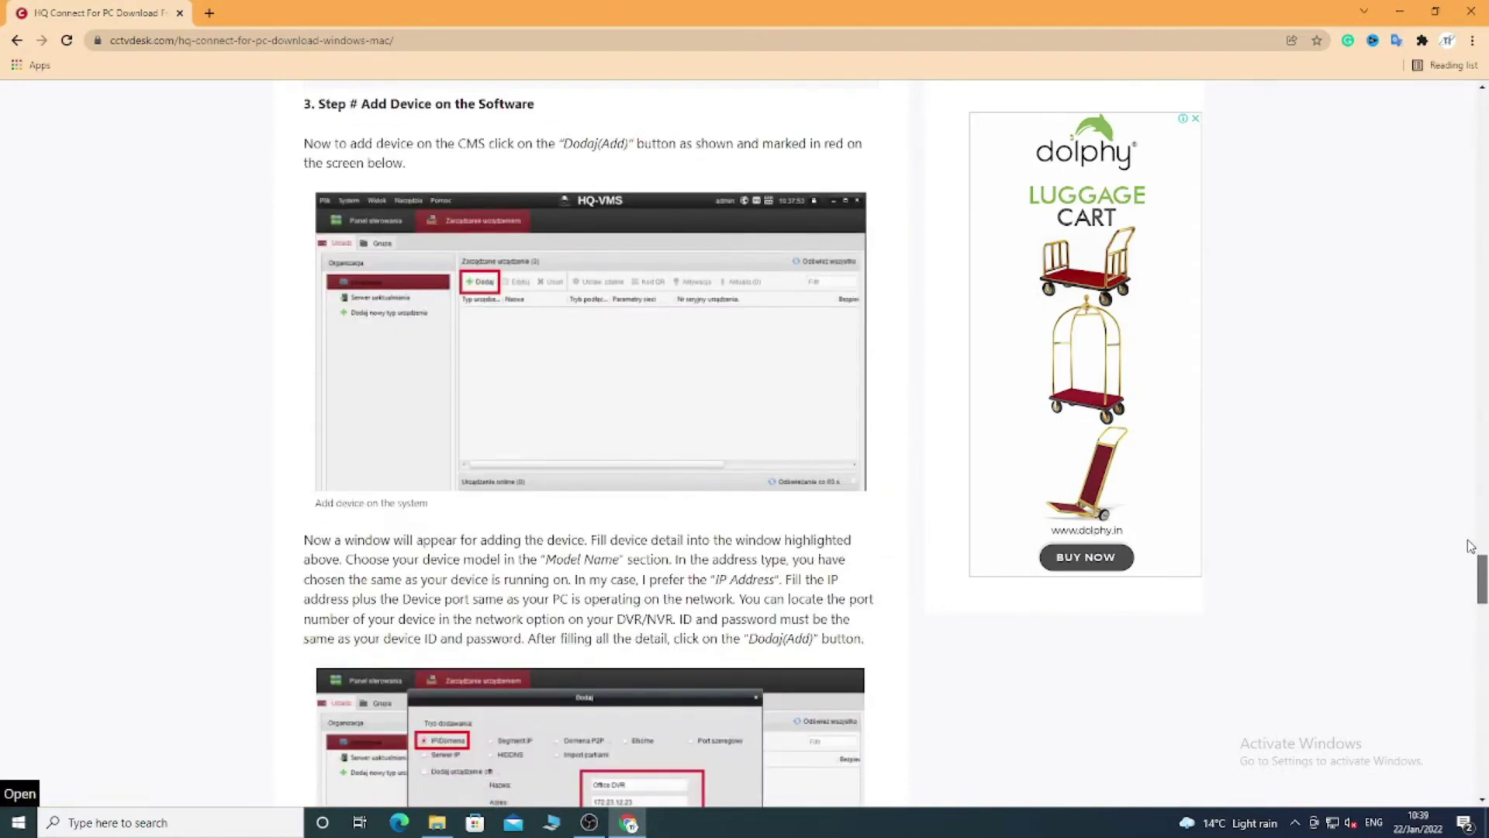
{"action": "left_click_drag", "start_coordinate": [564, 144], "coordinate": [632, 144]}
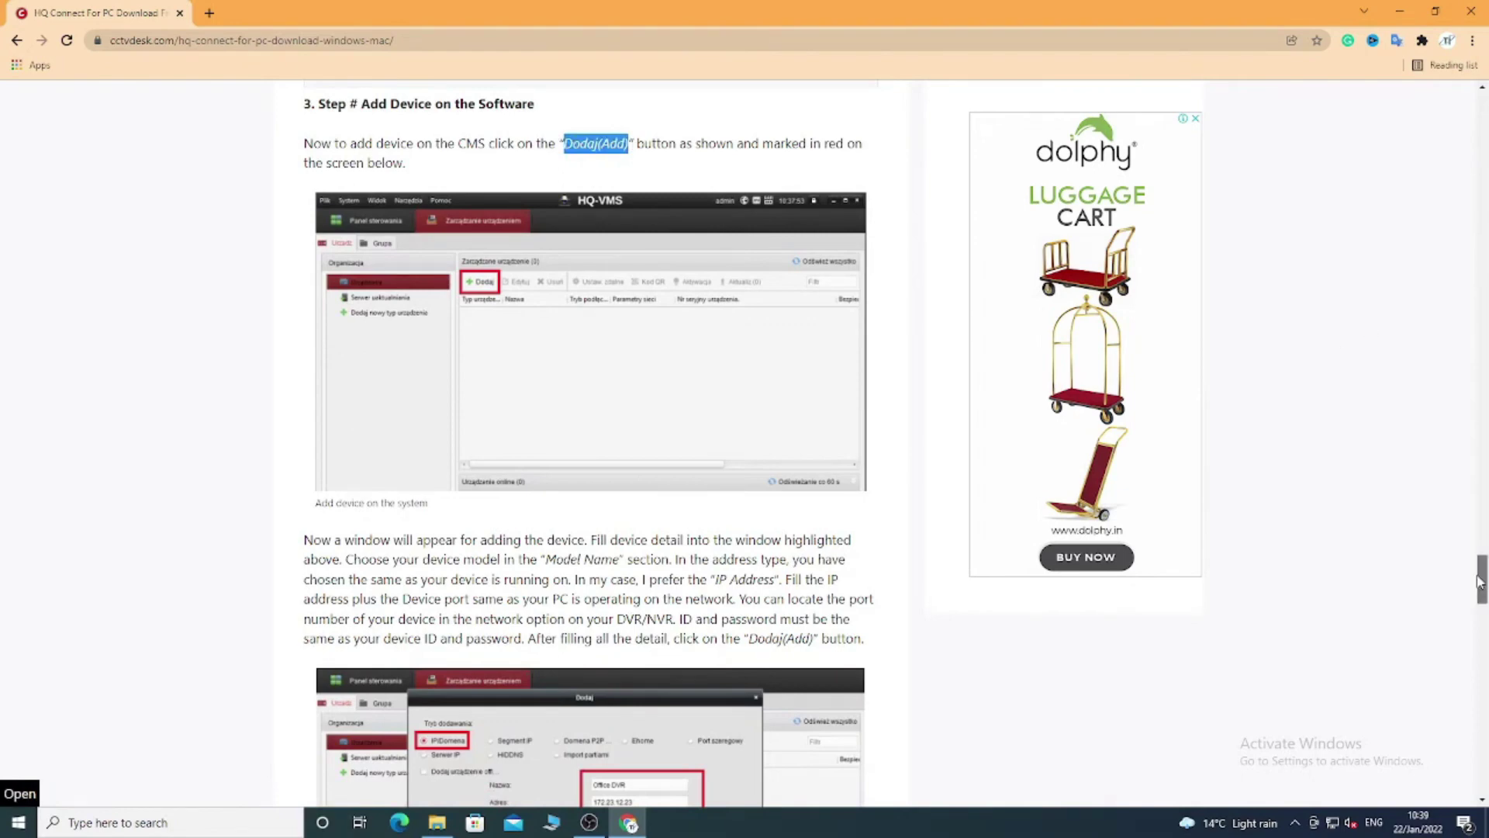
{"action": "left_click_drag", "start_coordinate": [1480, 580], "coordinate": [1479, 599]}
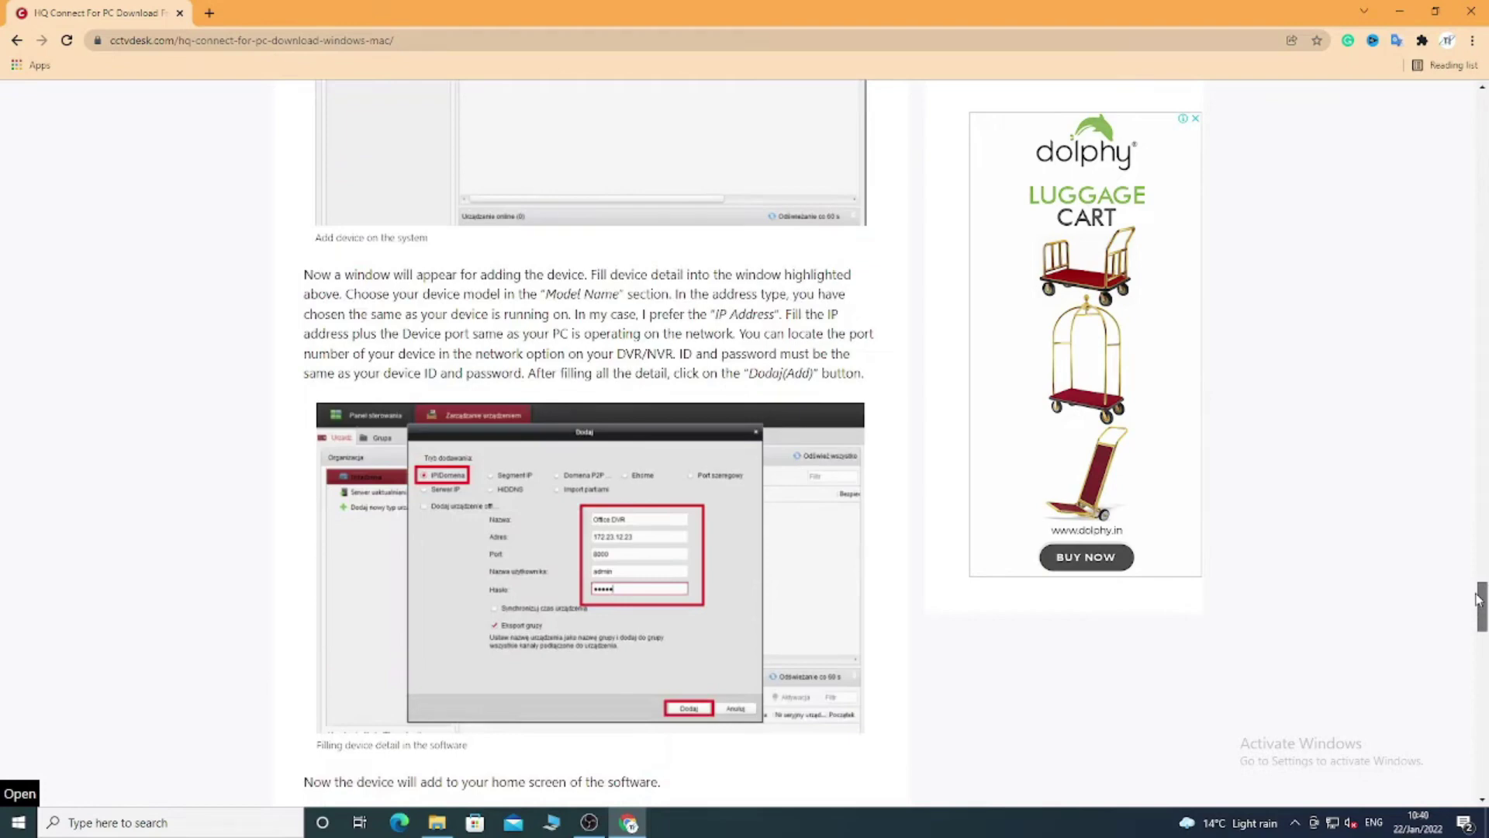
{"action": "left_click_drag", "start_coordinate": [1480, 599], "coordinate": [1479, 117]}
{"action": "scroll", "coordinate": [580, 398], "scroll_direction": "down", "scroll_amount": 10}
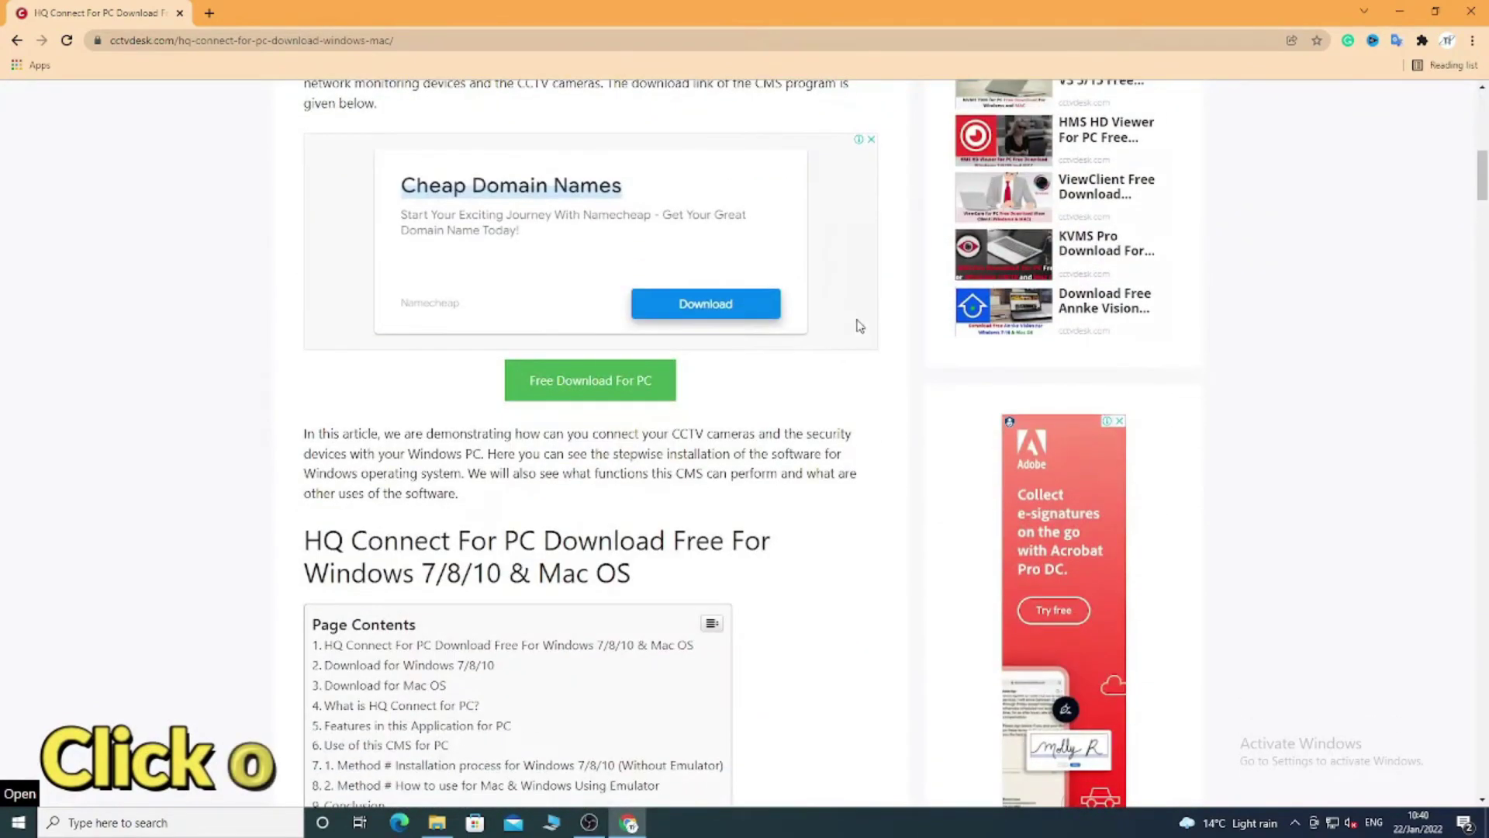
Download HQ-Connect_for_PC.zip from the Free Download For PC page and save it to Downloads.
{"action": "left_click", "coordinate": [580, 397]}
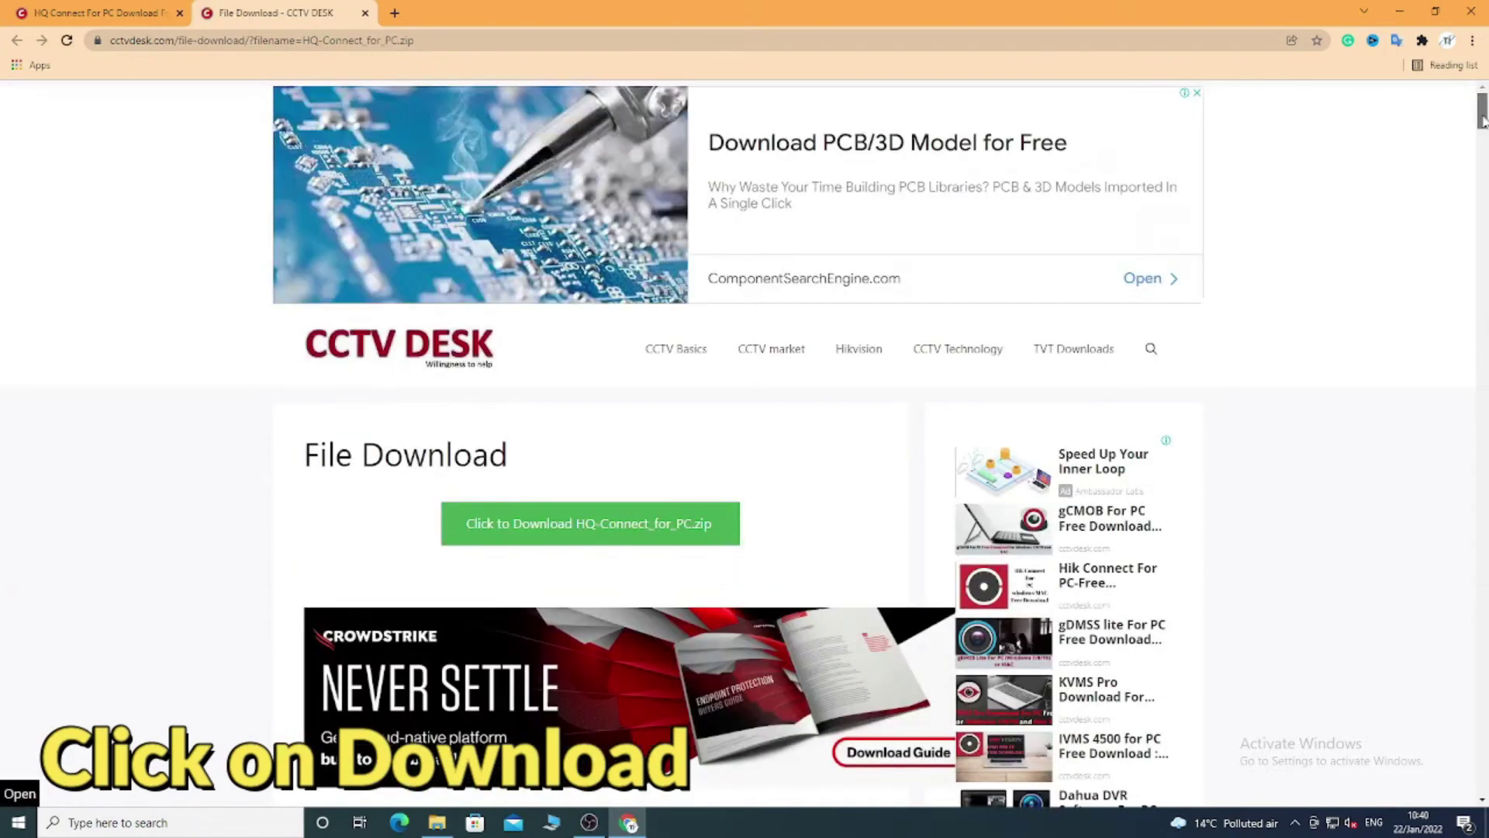
{"action": "left_click_drag", "start_coordinate": [1483, 120], "coordinate": [1481, 138]}
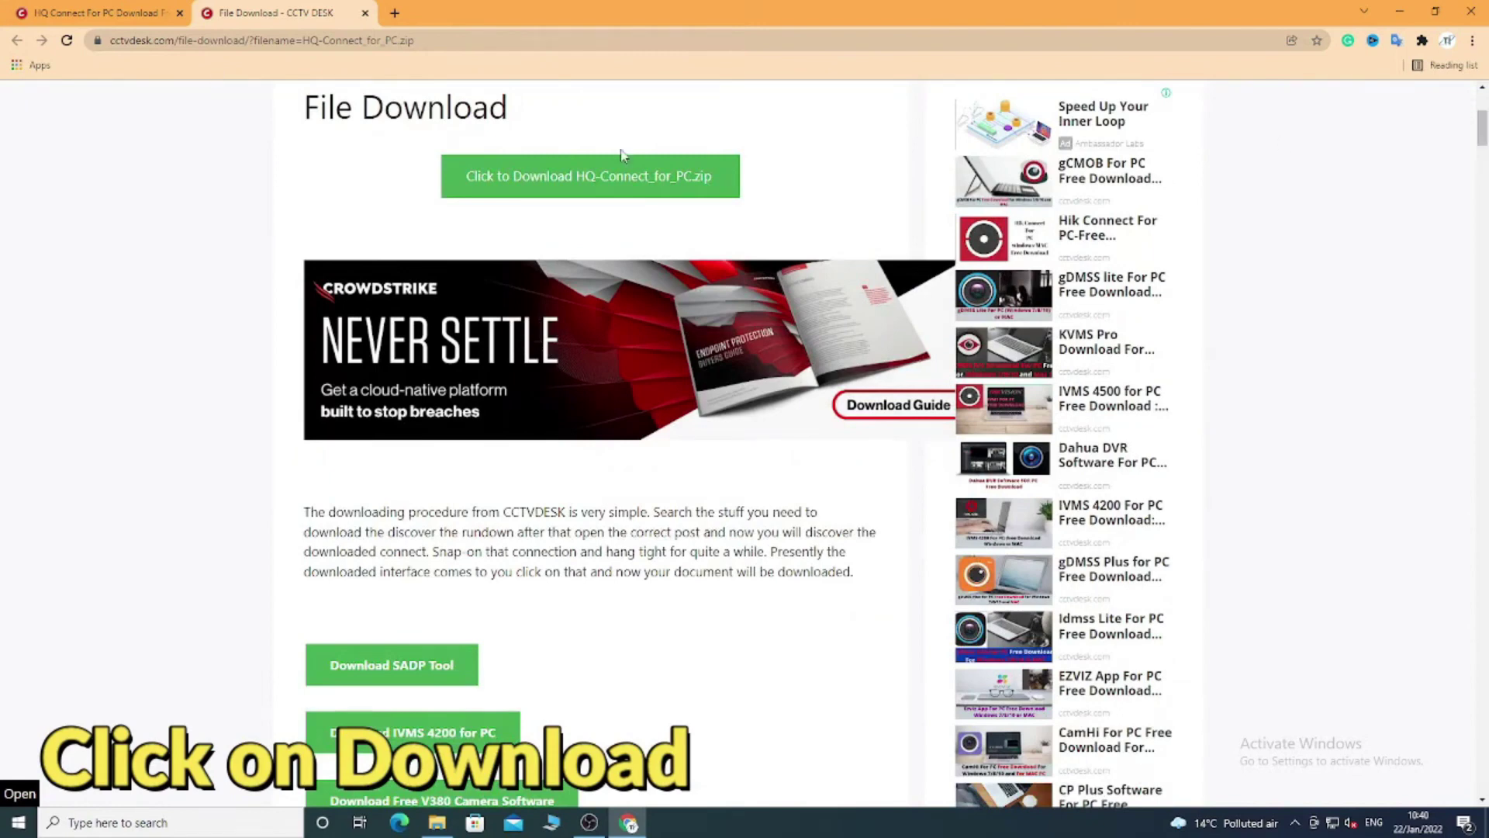
{"action": "left_click", "coordinate": [617, 194]}
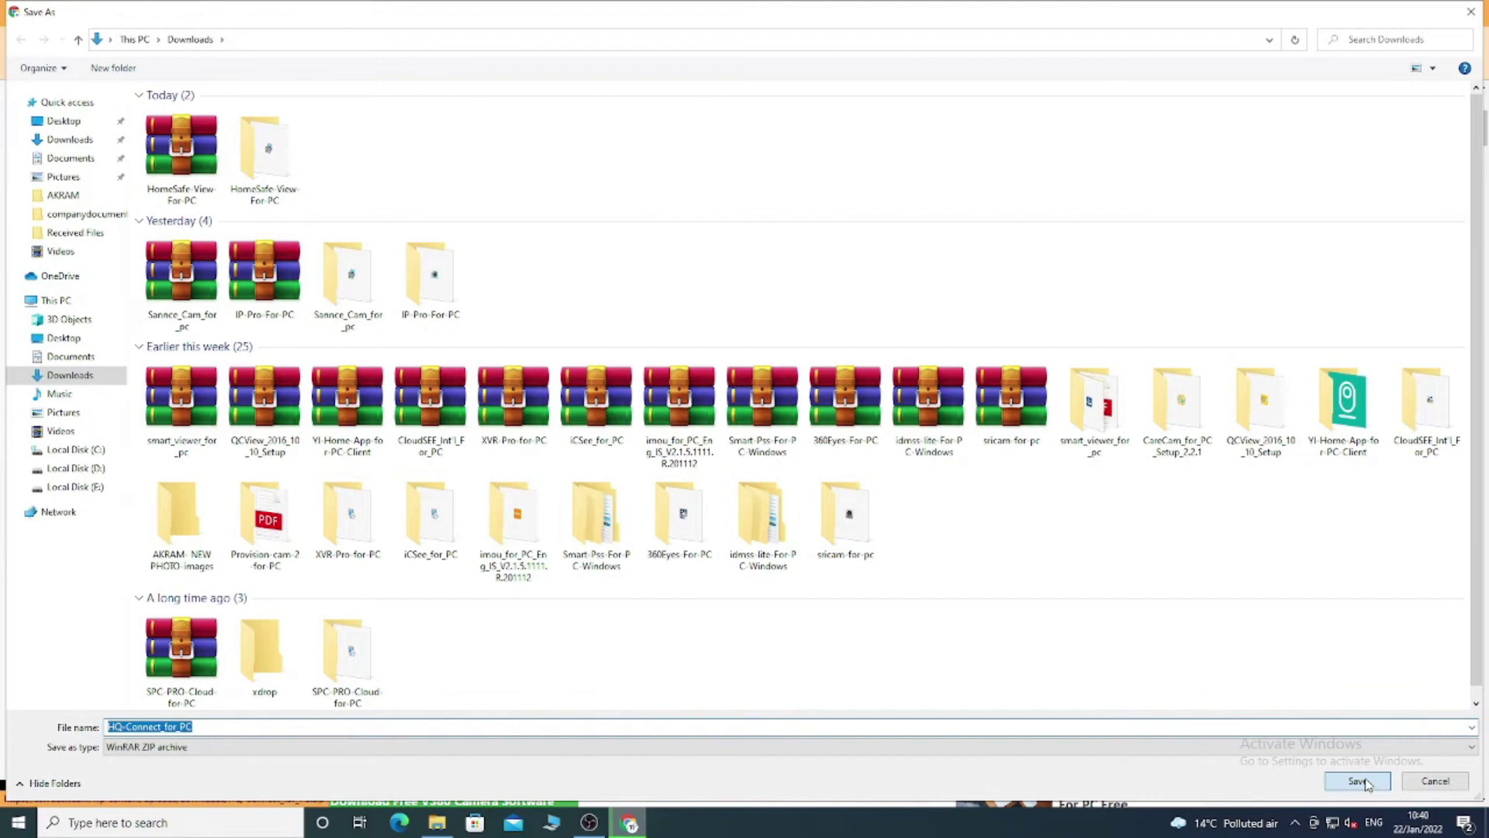
{"action": "left_click", "coordinate": [1359, 781]}
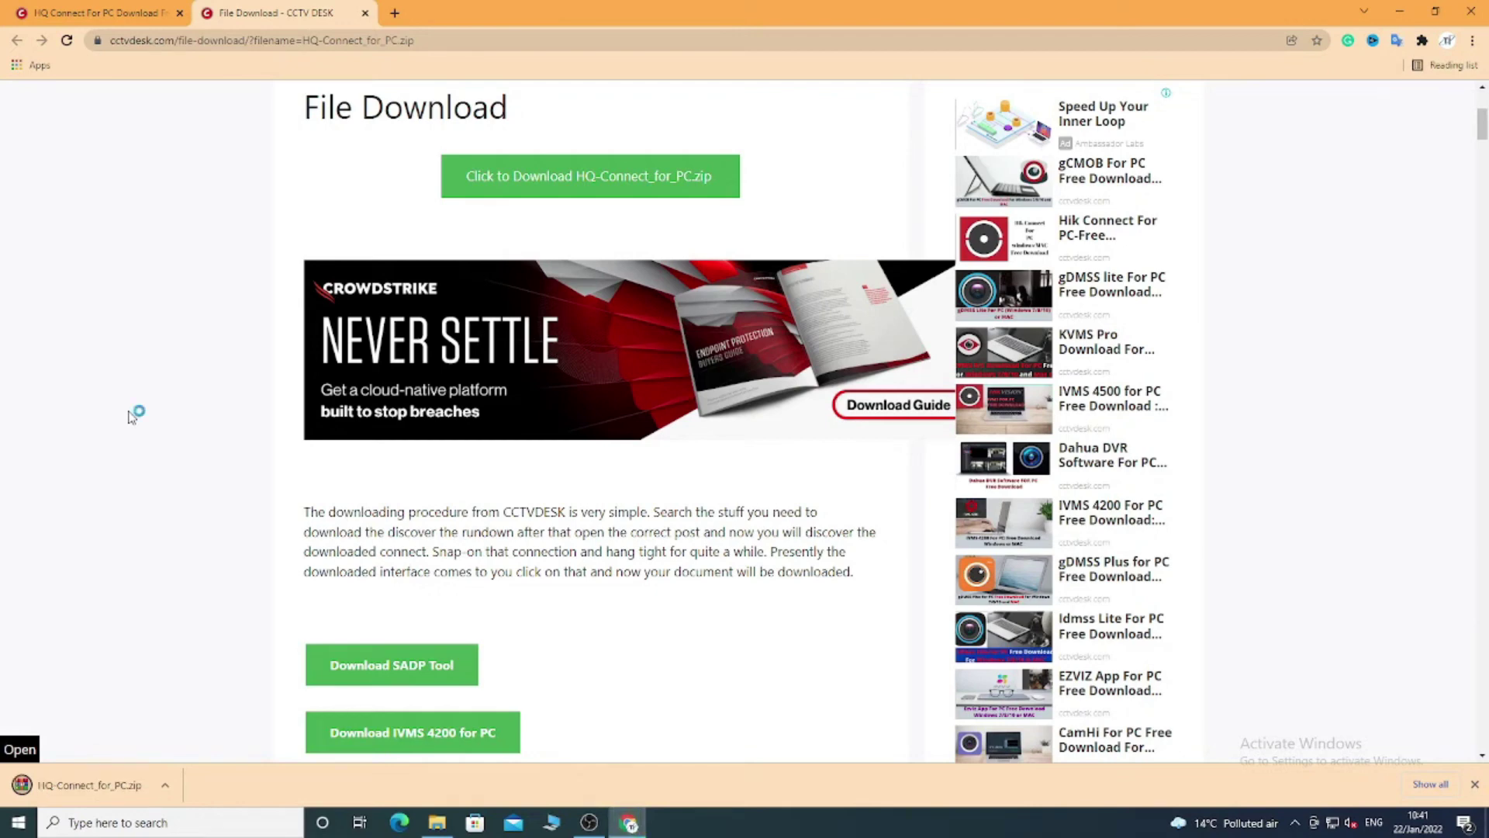
Show the downloaded HQ-Connect_for_PC.zip in its folder and extract it.
{"action": "left_click", "coordinate": [165, 795]}
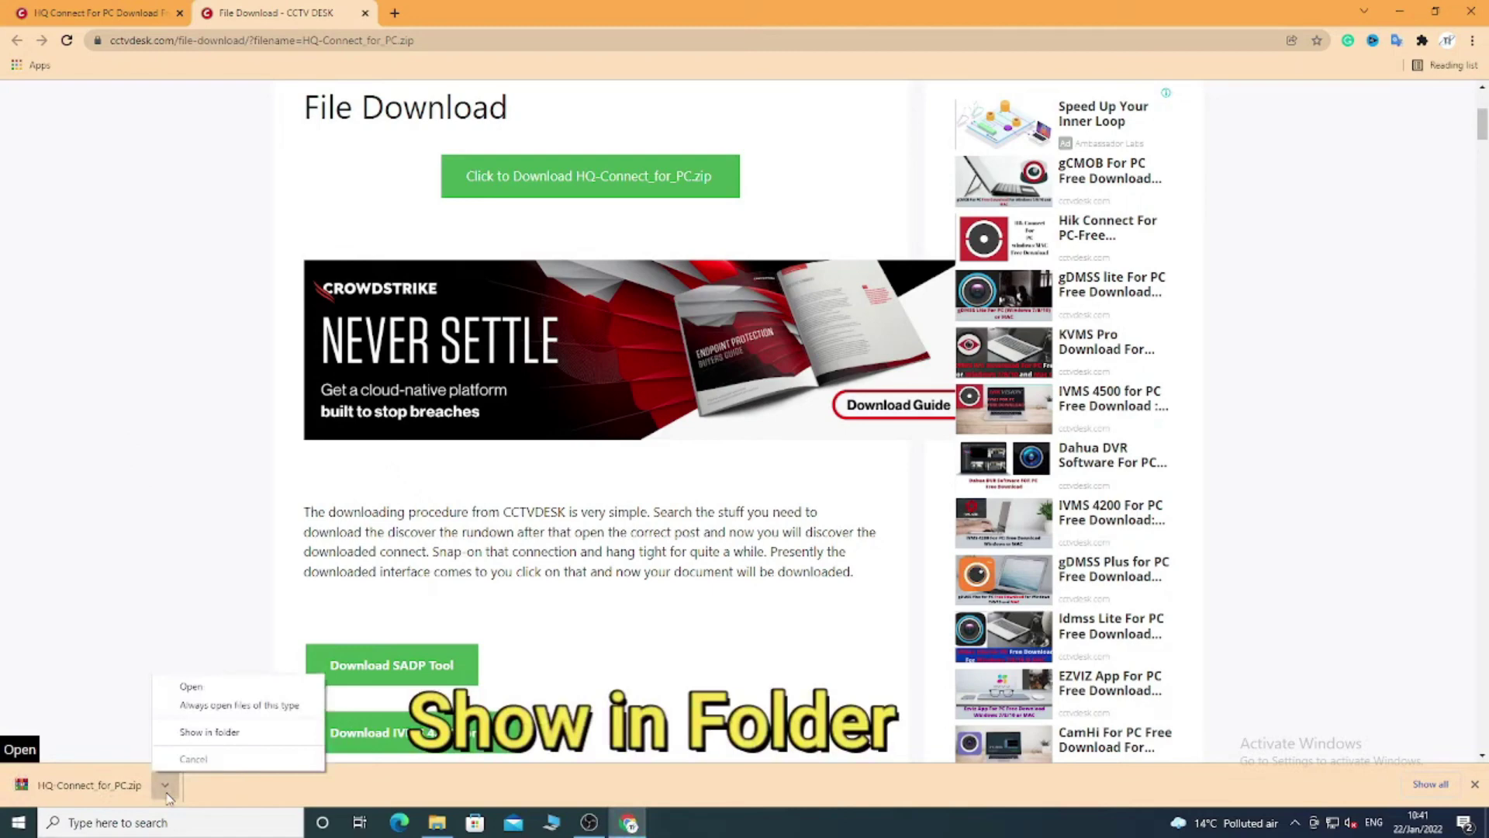
{"action": "left_click", "coordinate": [235, 734]}
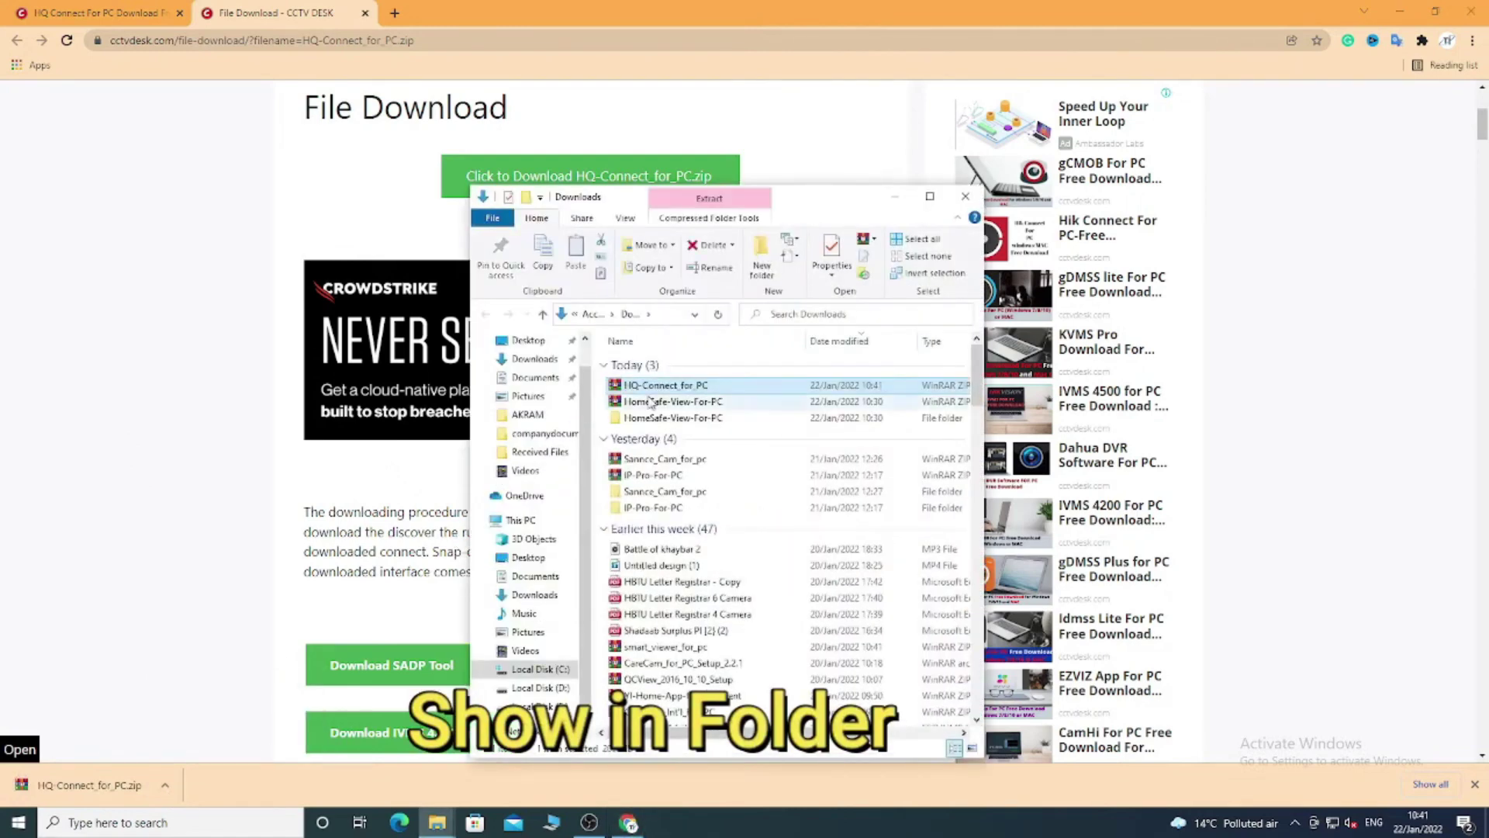
{"action": "right_click", "coordinate": [653, 388]}
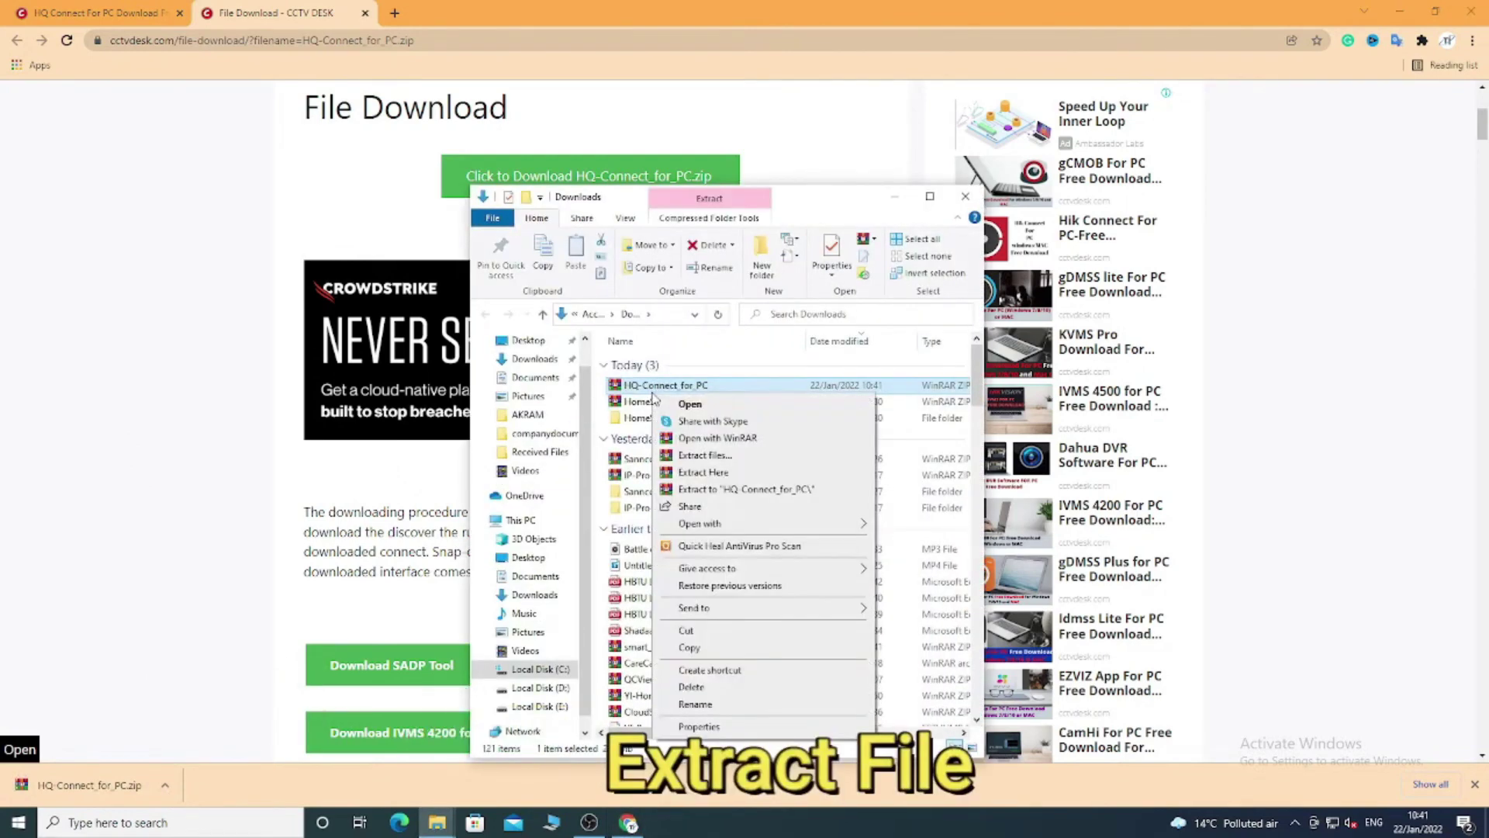
{"action": "left_click", "coordinate": [692, 487]}
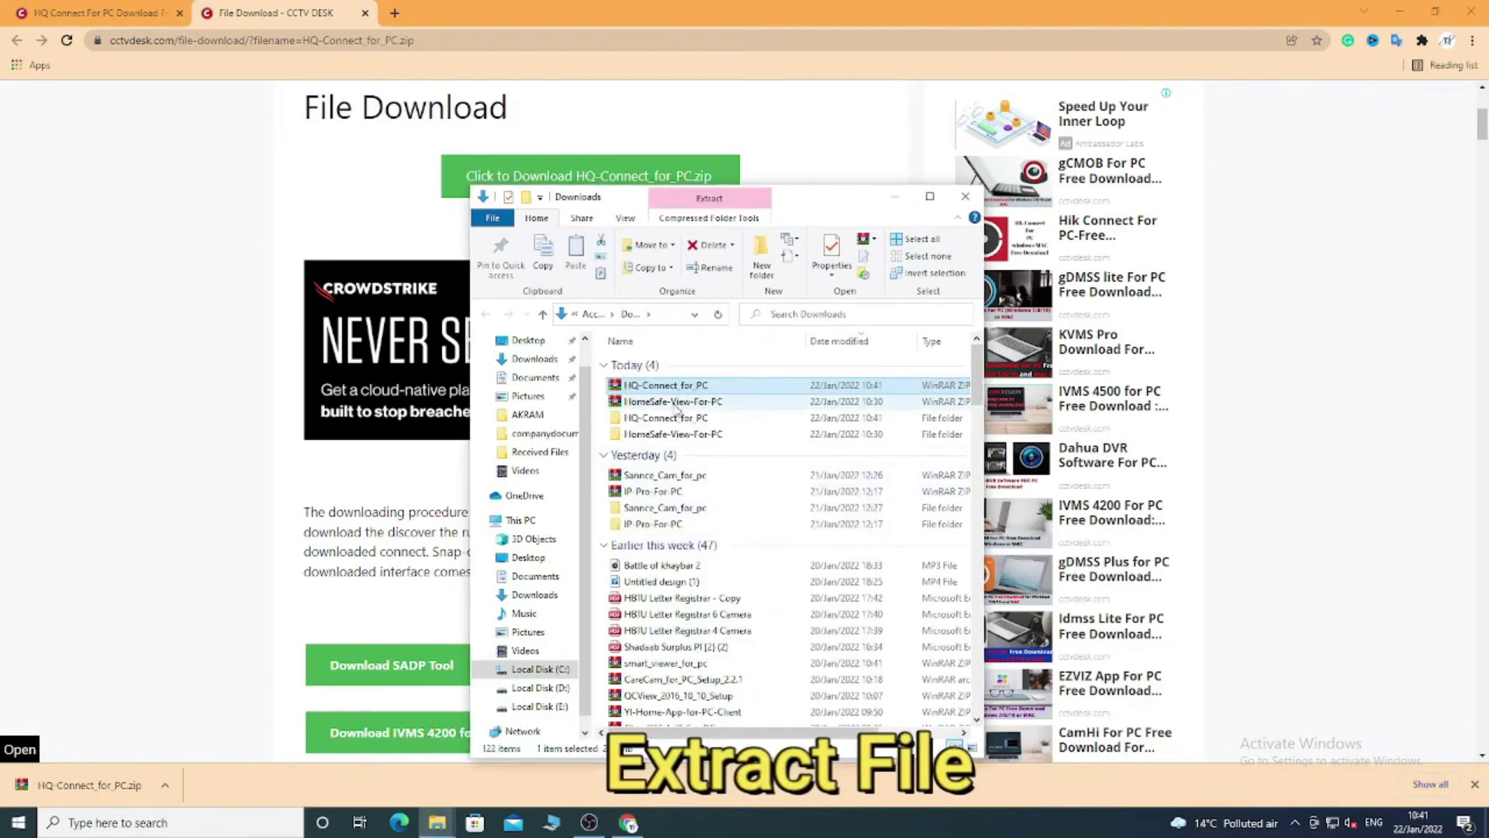
Run the HQ-Connect_for_PC installer from the extracted folder as administrator.
{"action": "double_click", "coordinate": [674, 417]}
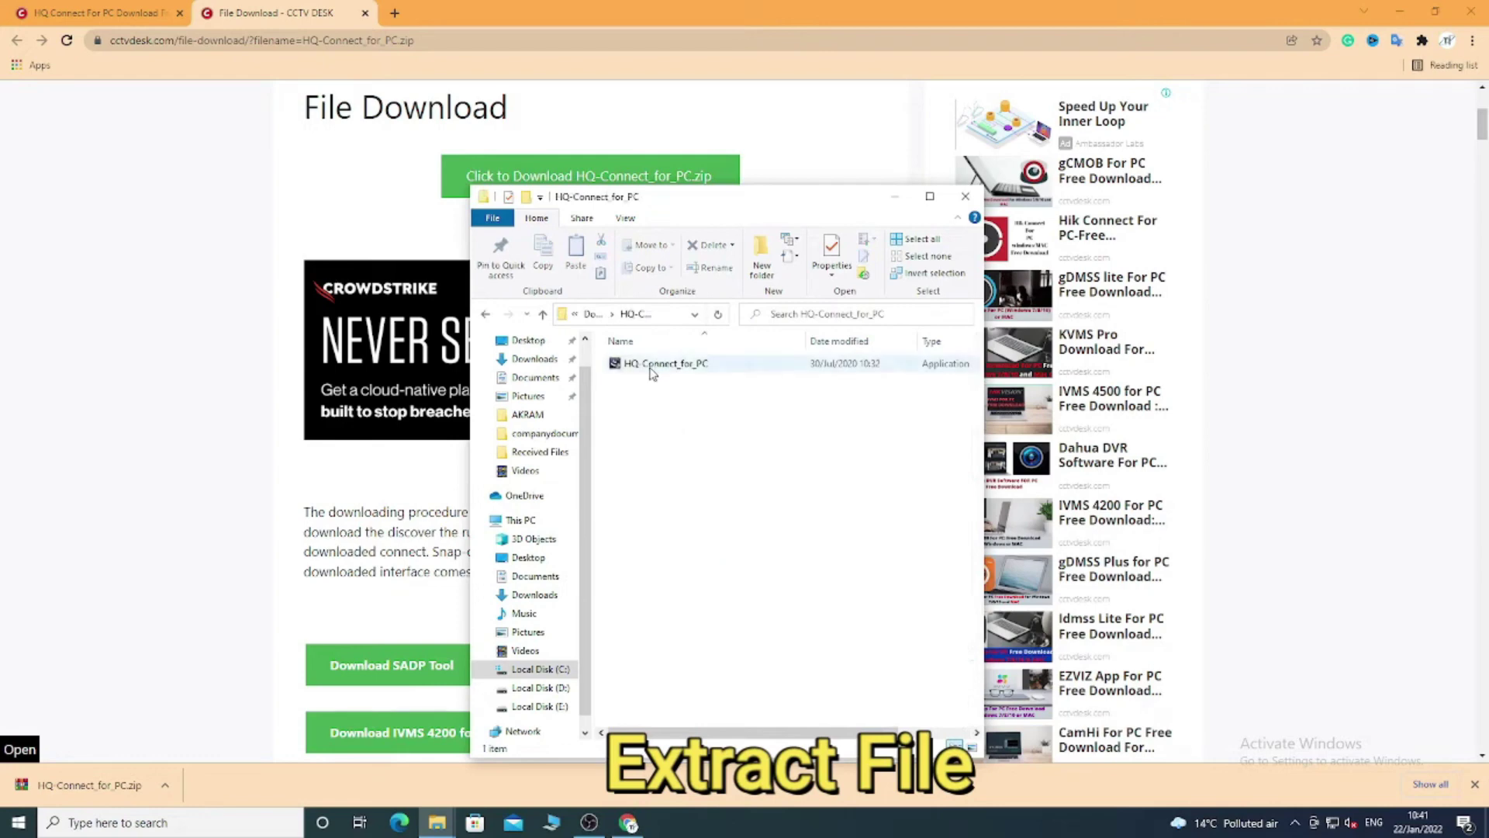
{"action": "right_click", "coordinate": [651, 371]}
{"action": "left_click", "coordinate": [682, 396]}
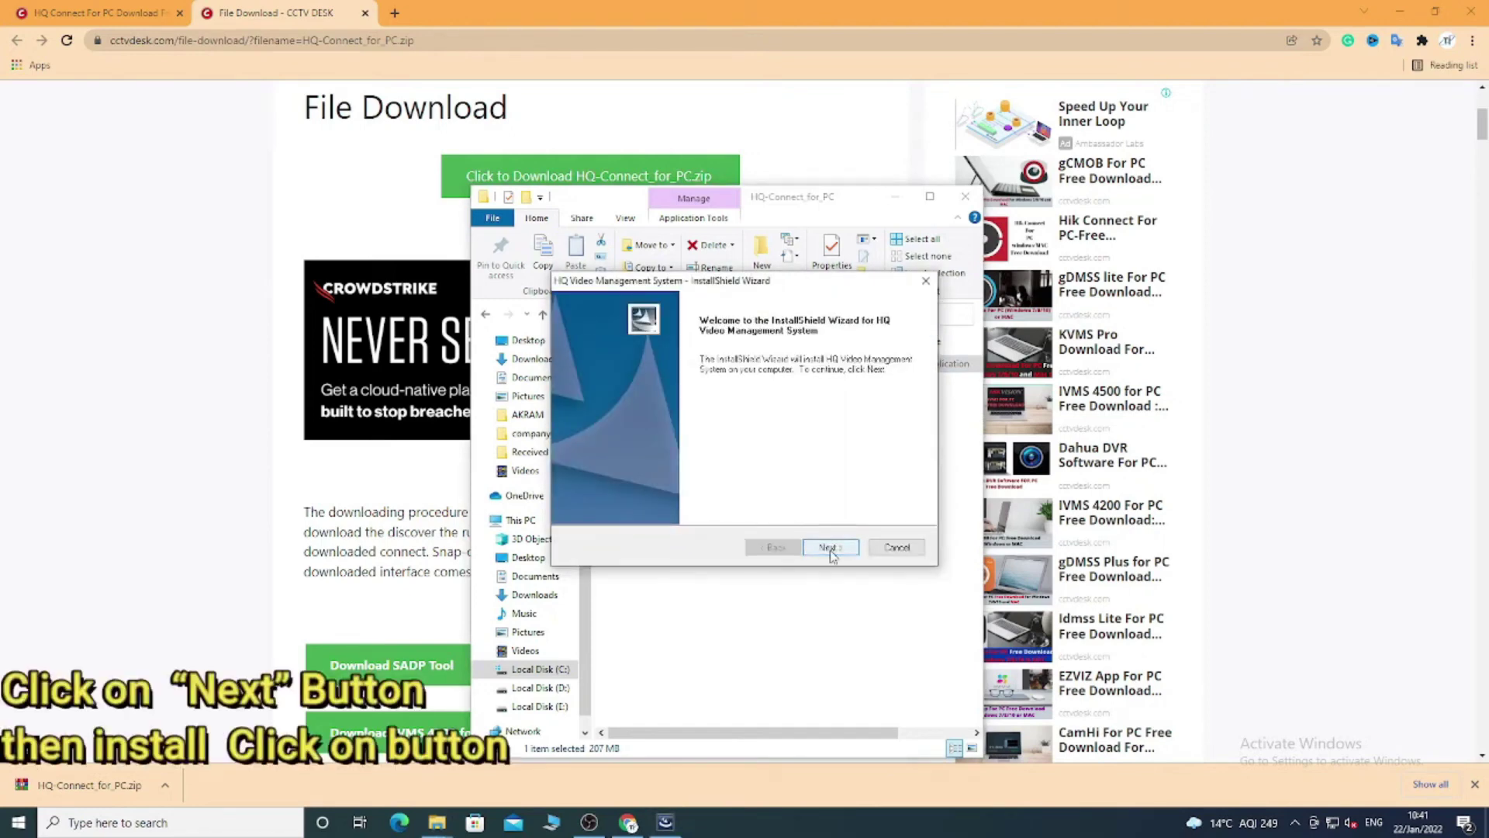
Install the Client feature through the wizard, accept the setup type, and finish.
{"action": "left_click", "coordinate": [828, 548]}
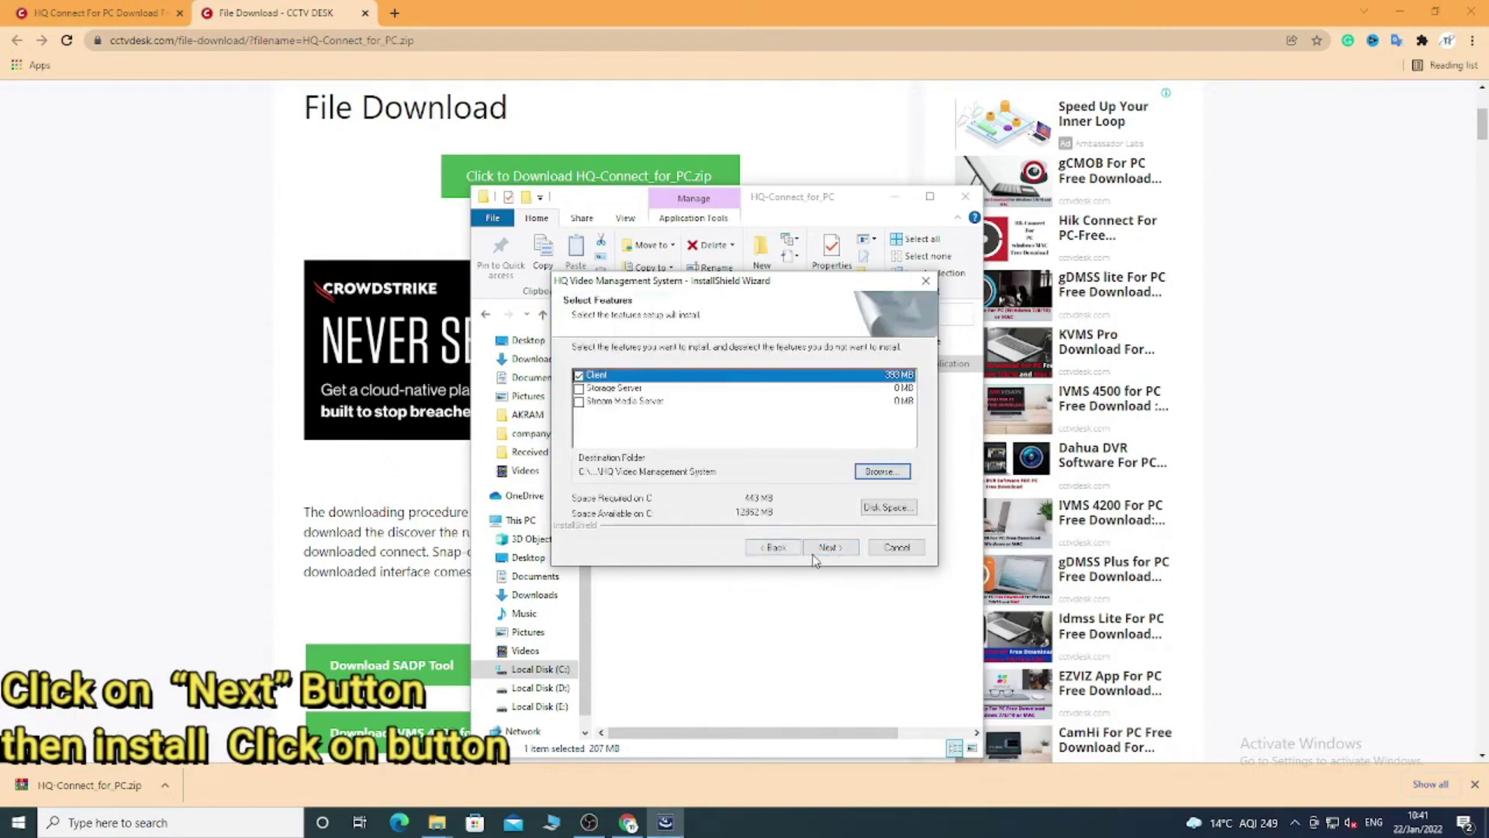
{"action": "left_click", "coordinate": [829, 548]}
{"action": "left_click", "coordinate": [830, 550]}
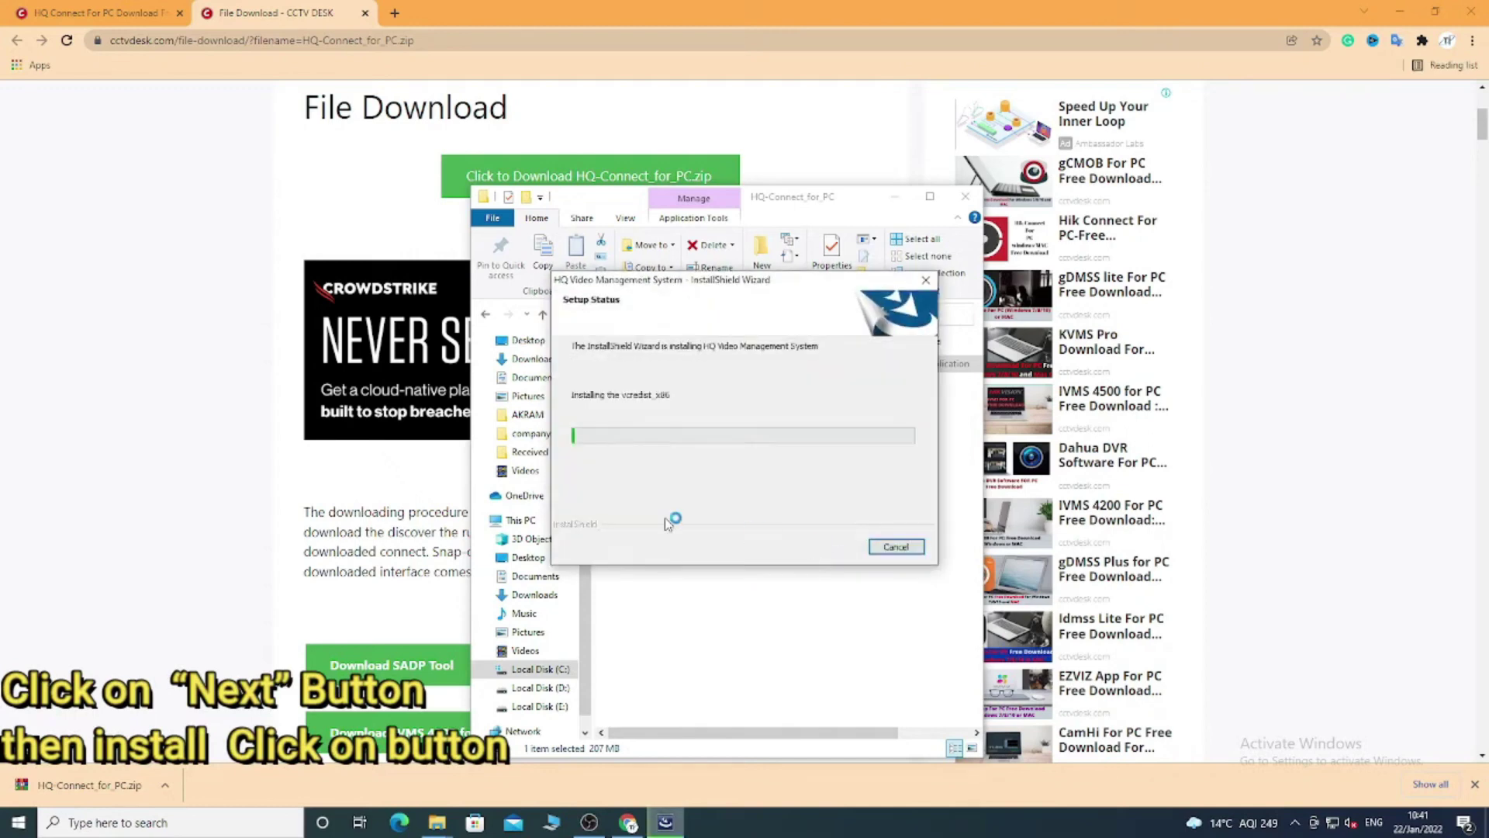
{"action": "left_click", "coordinate": [1400, 11]}
{"action": "left_click", "coordinate": [892, 197]}
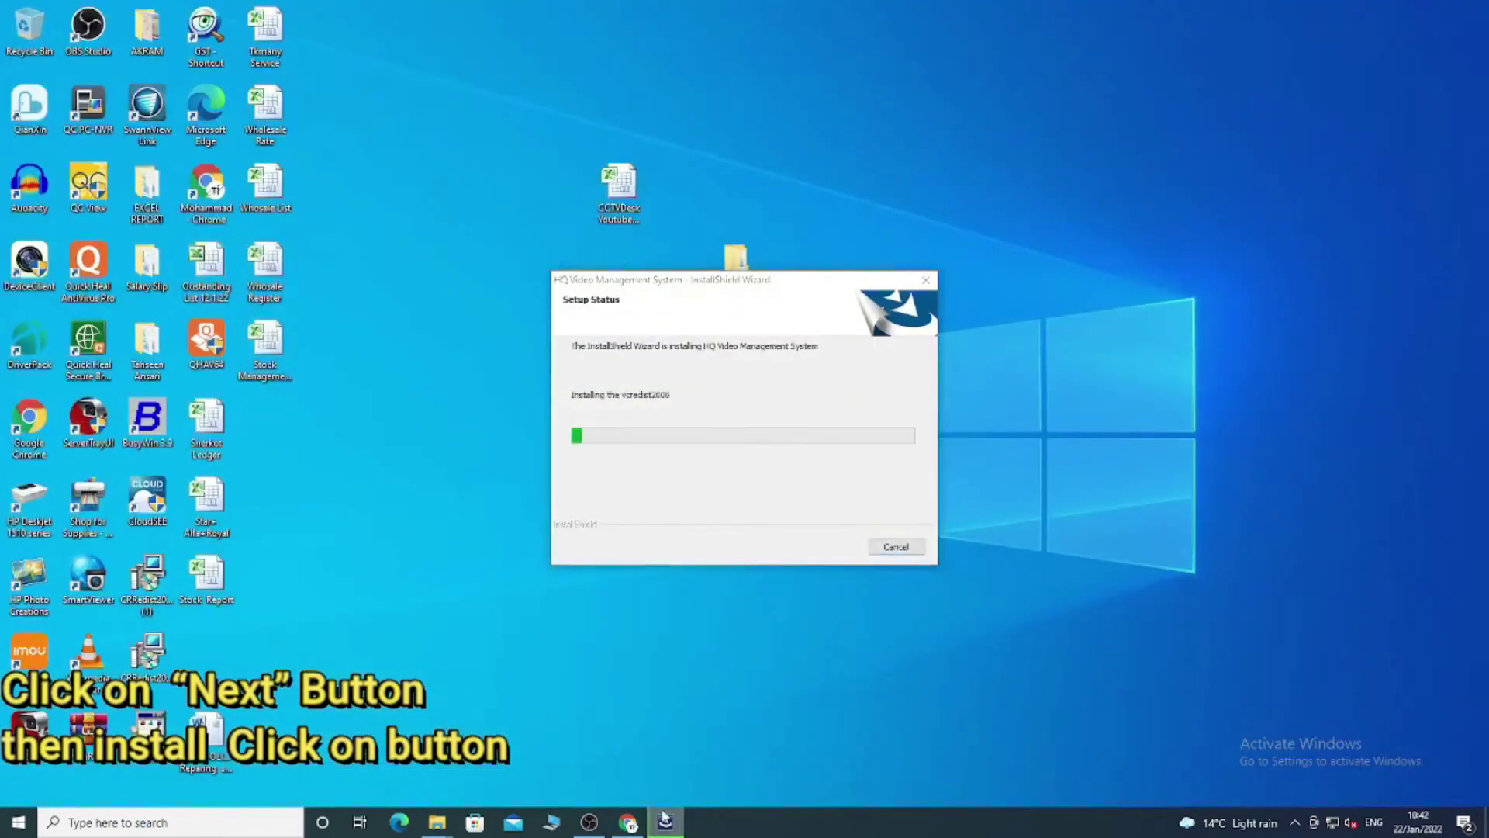
{"action": "left_click", "coordinate": [628, 822]}
{"action": "left_click", "coordinate": [665, 822]}
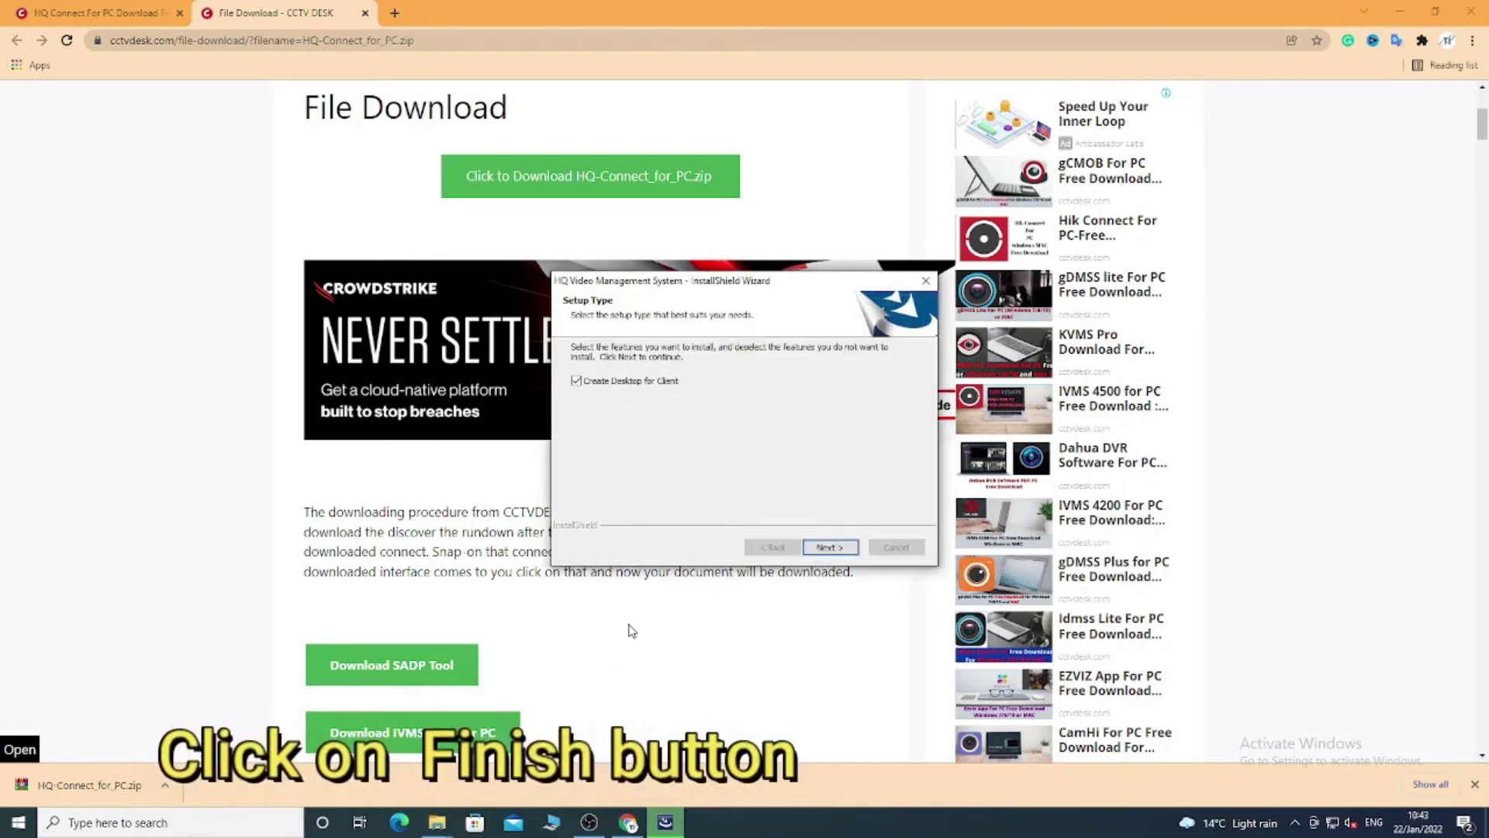
{"action": "left_click", "coordinate": [829, 547]}
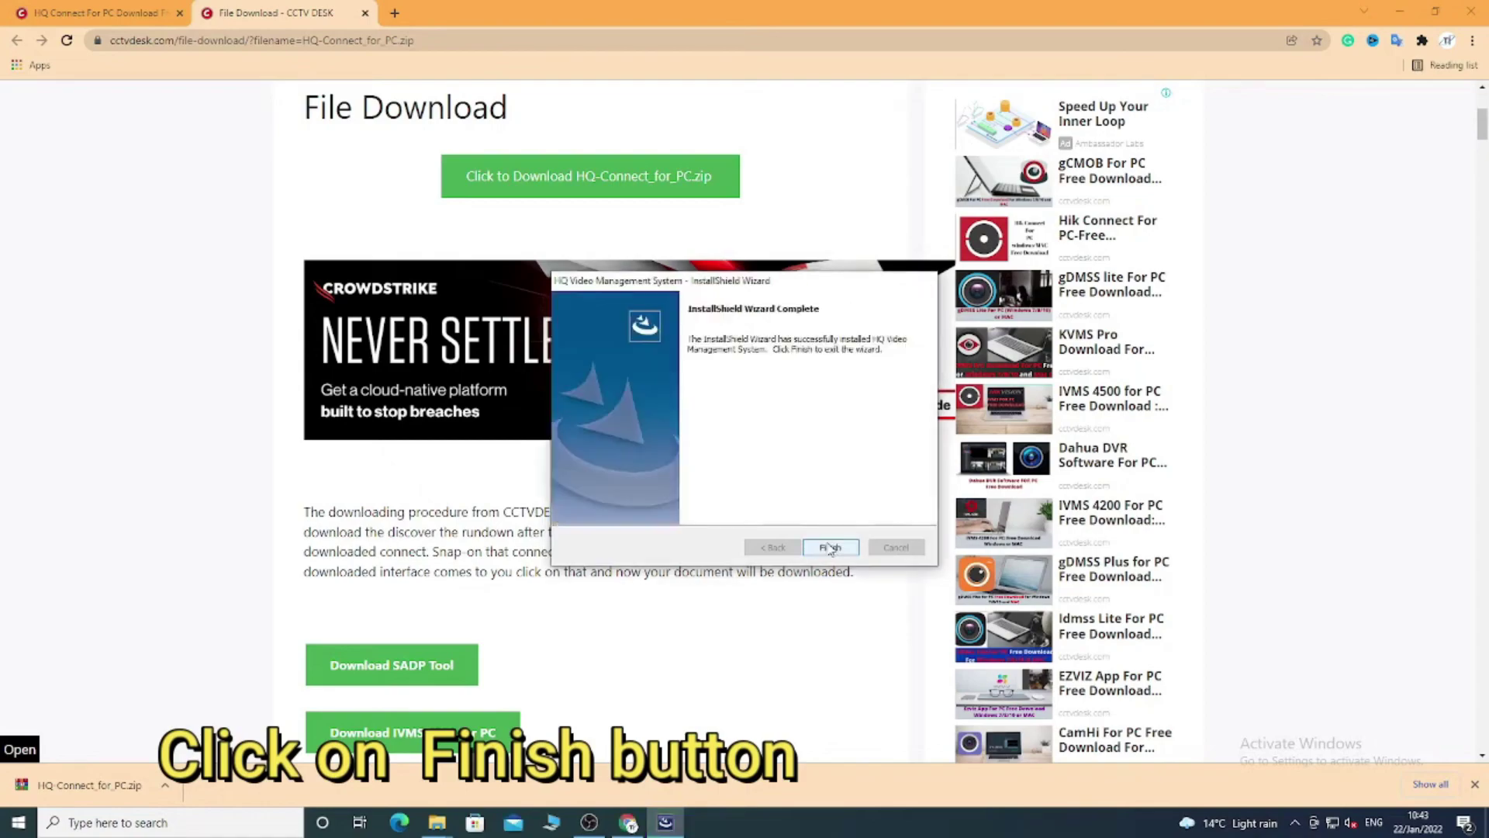
{"action": "left_click", "coordinate": [829, 547]}
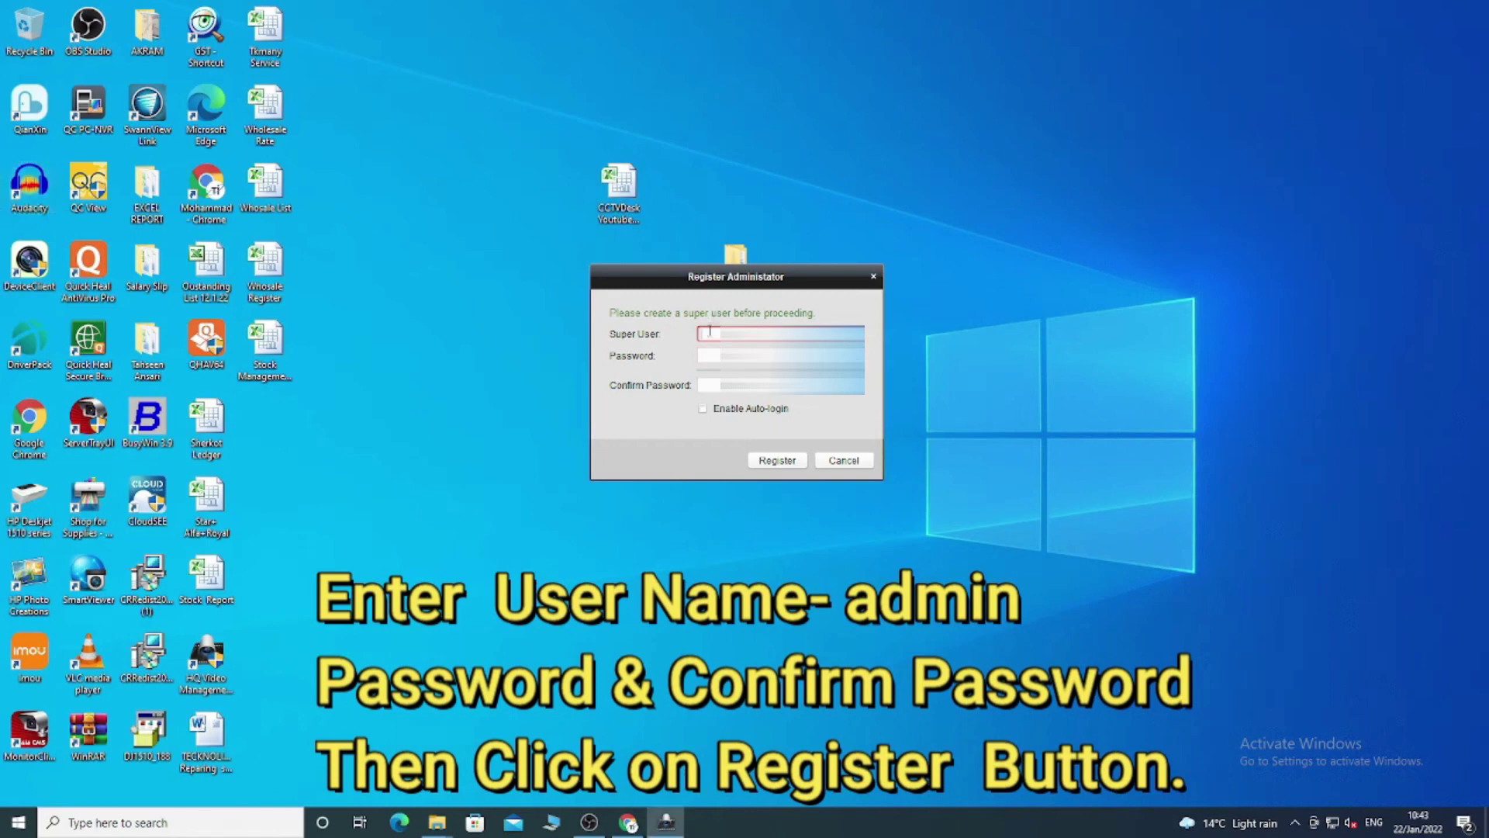
Register the super user with a username, matching password entries, and Enable Auto-login ticked.
{"action": "type", "text": "adm"}
{"action": "key", "text": "Tab"}
{"action": "type", "text": "1"}
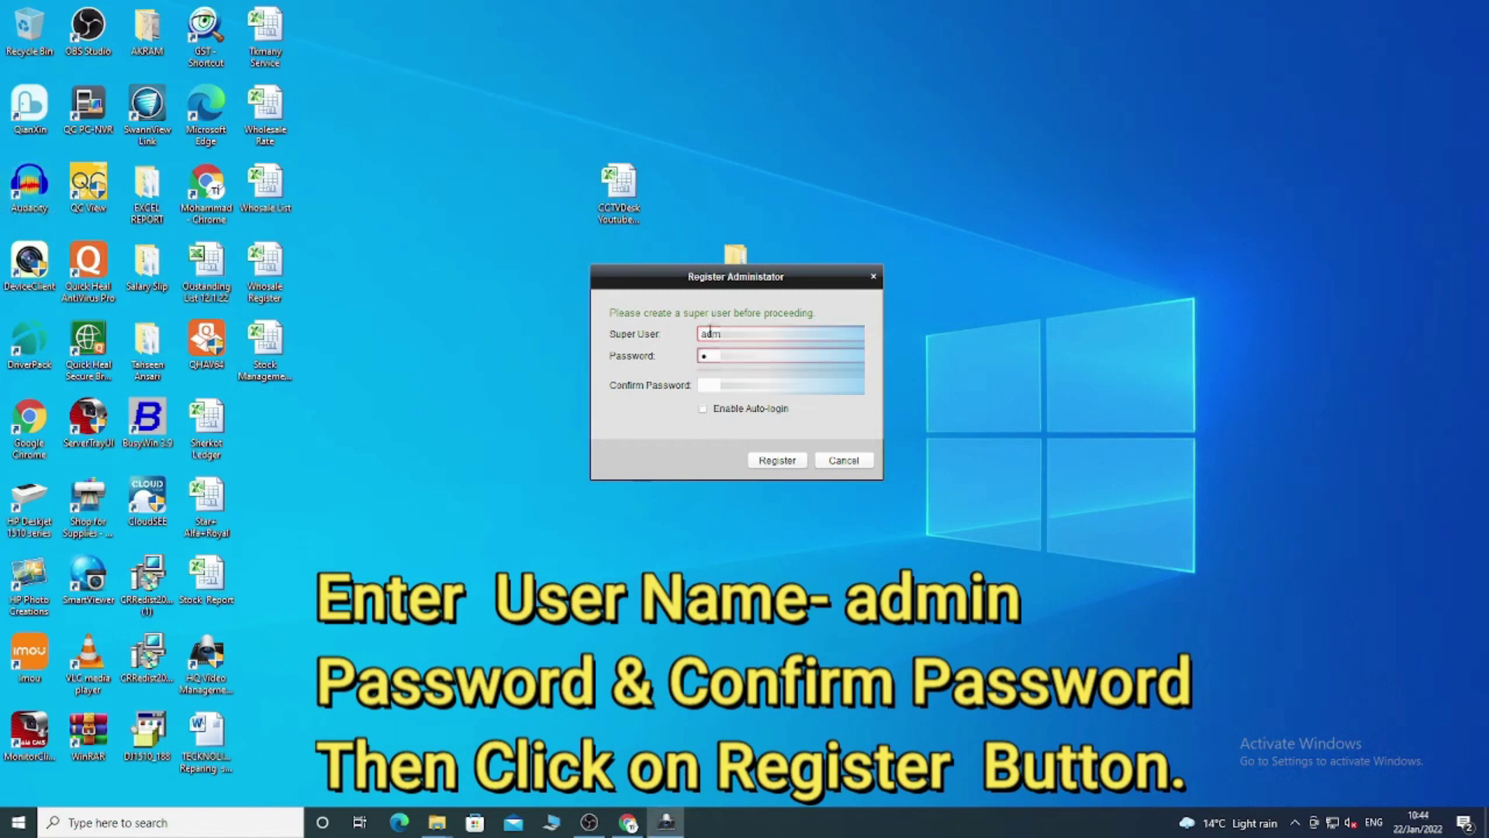
{"action": "type", "text": "234"}
{"action": "key", "text": "Tab"}
{"action": "type", "text": "1234"}
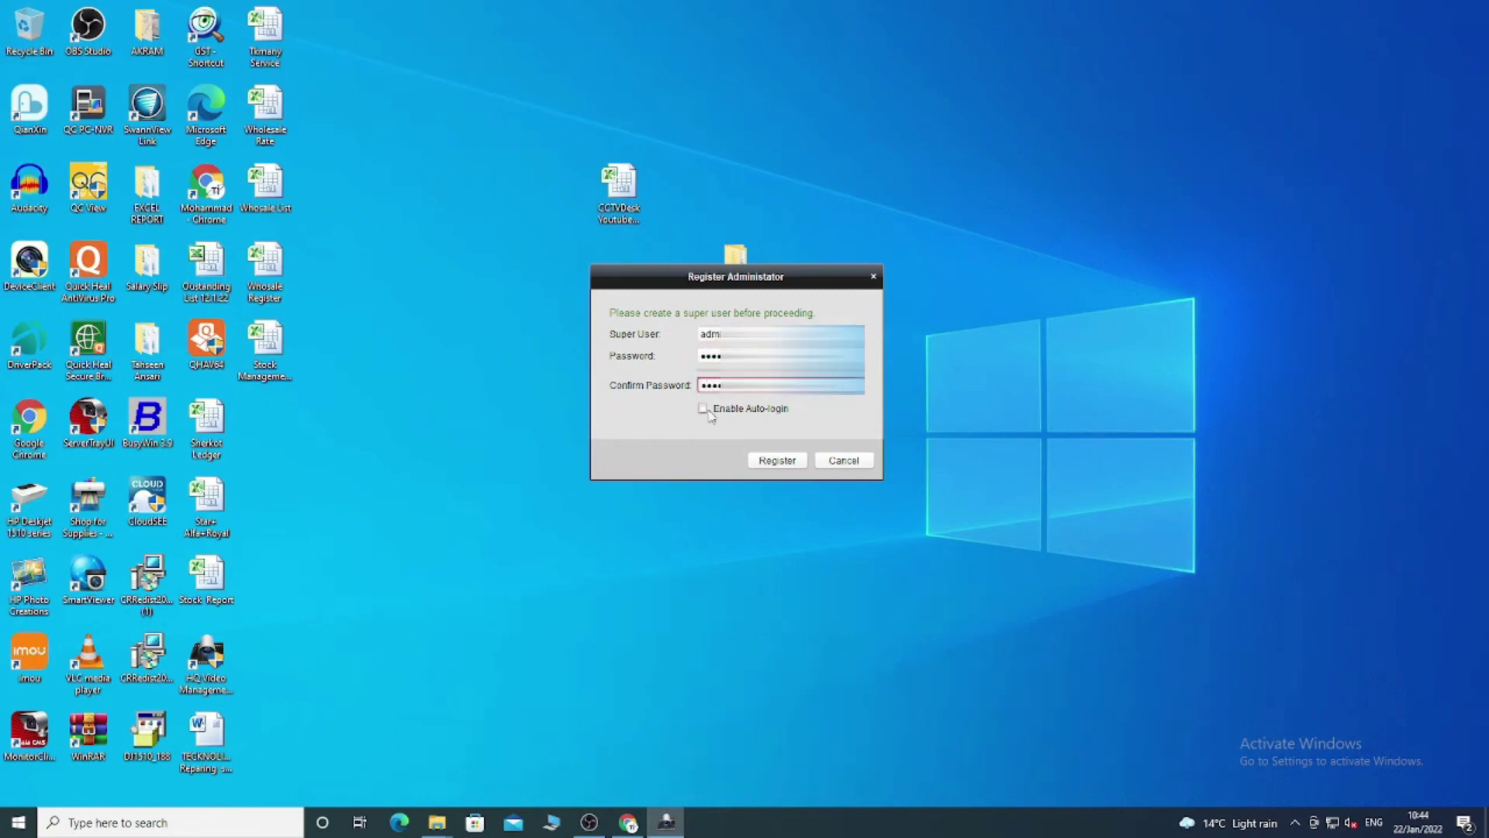
{"action": "left_click", "coordinate": [704, 408]}
{"action": "left_click", "coordinate": [774, 459]}
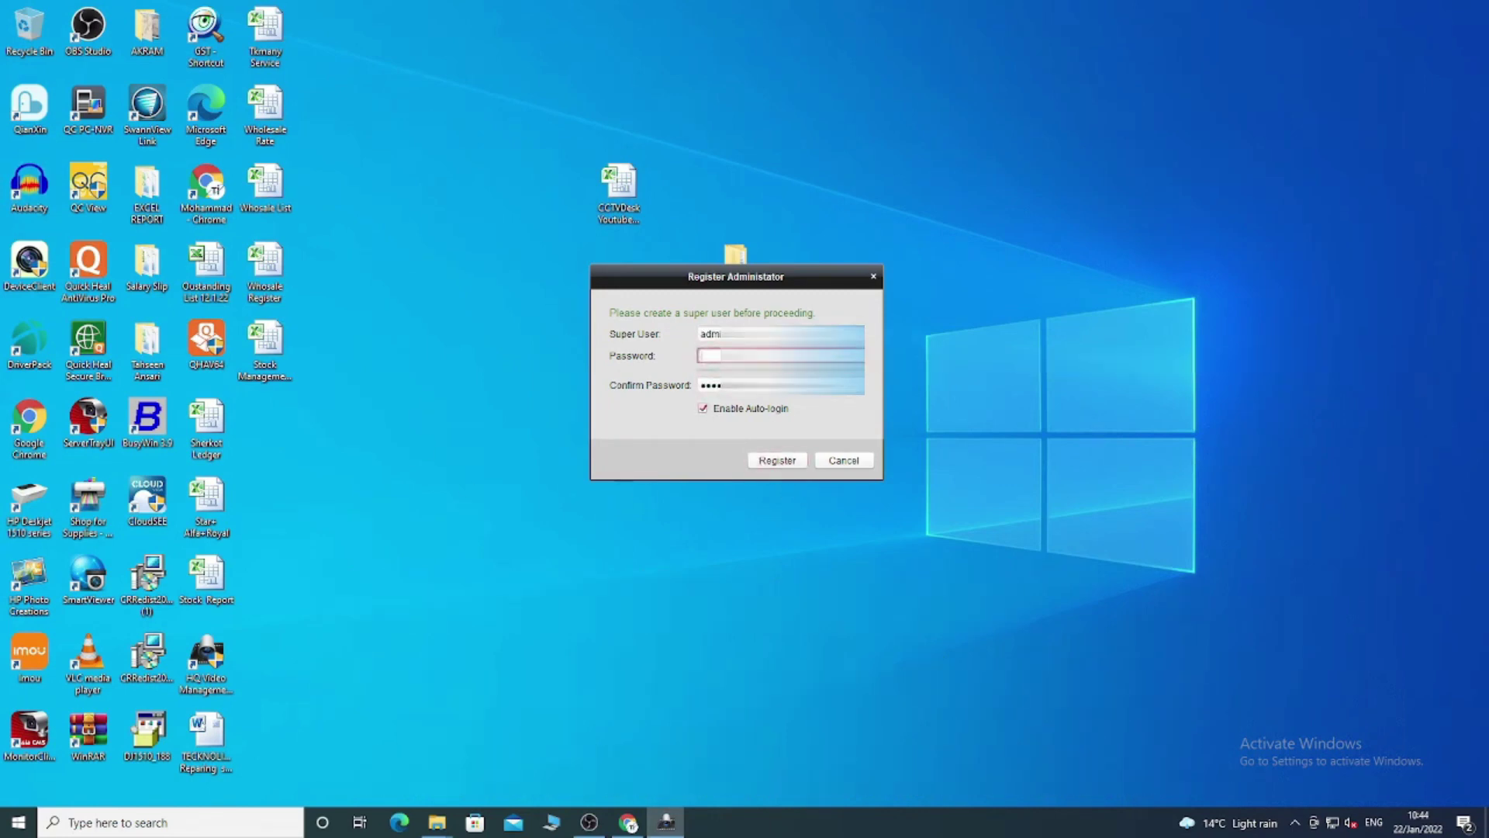
{"action": "type", "text": "1234"}
{"action": "key", "text": "Tab"}
{"action": "type", "text": "1234"}
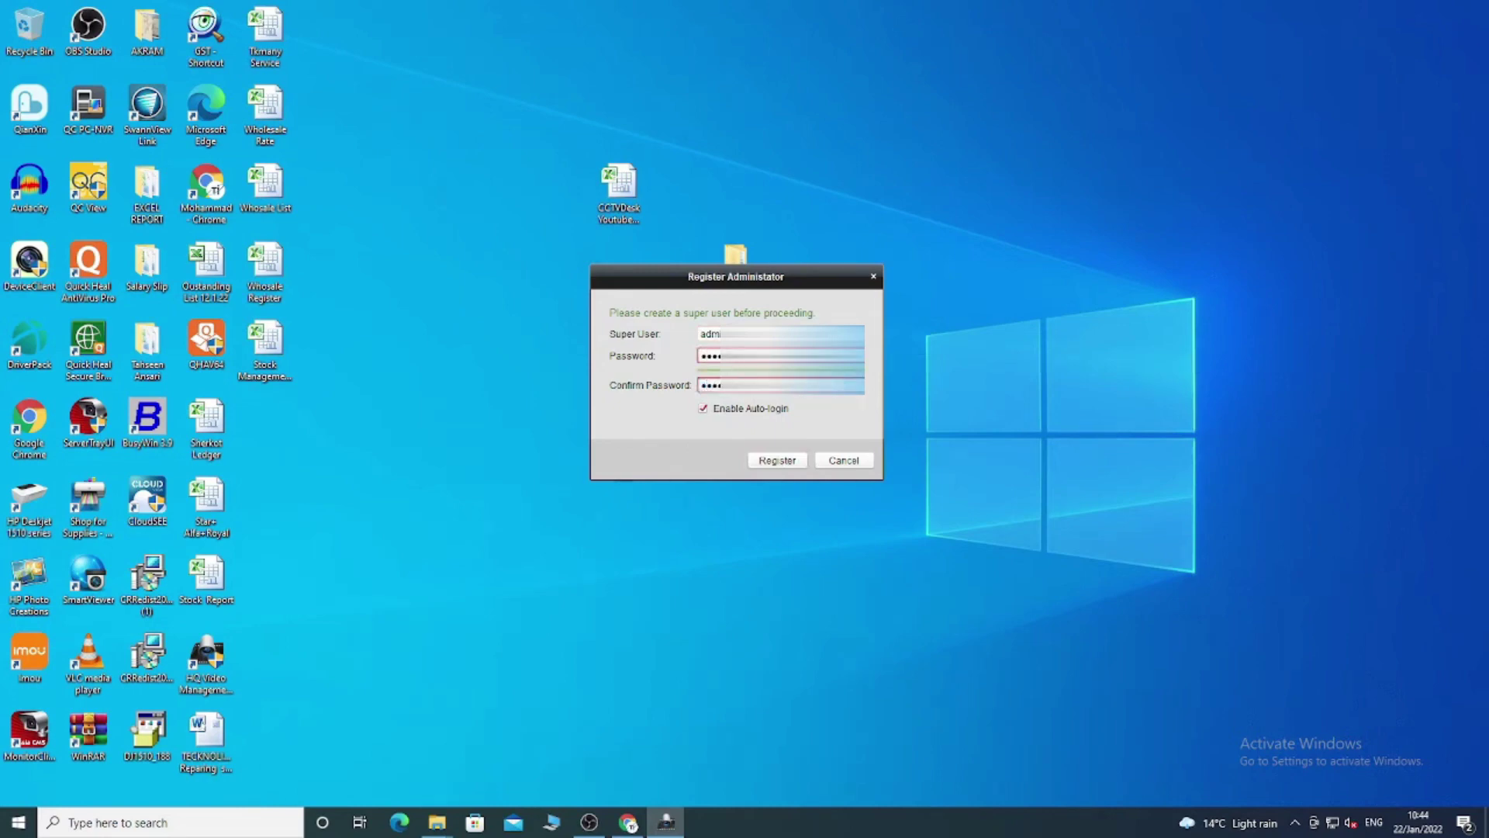
{"action": "key", "text": "Return"}
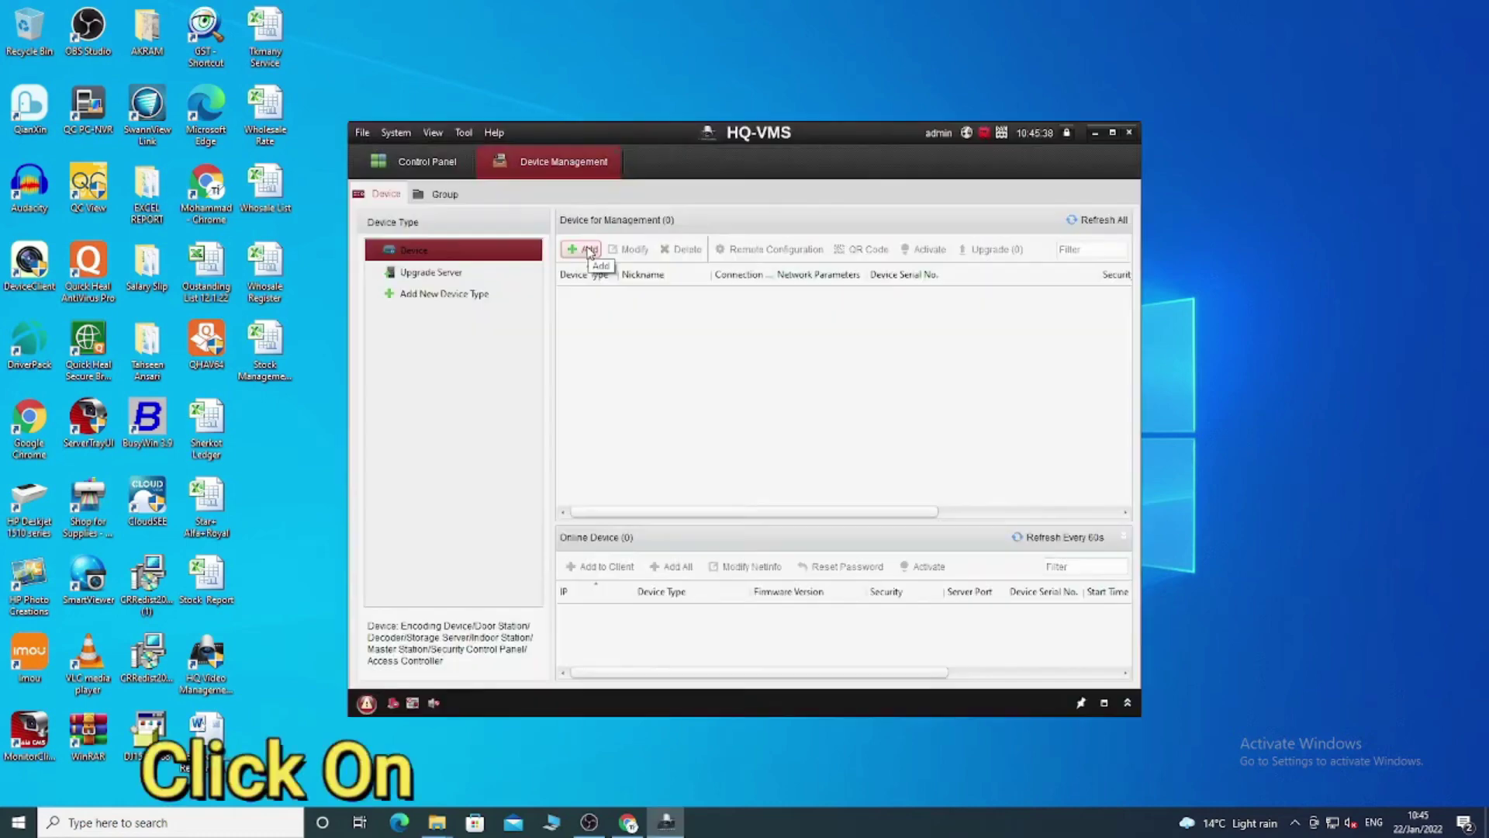
Add the DVR with its login credentials, Channel Number 16, and Export to Group kept on.
{"action": "left_click", "coordinate": [587, 250]}
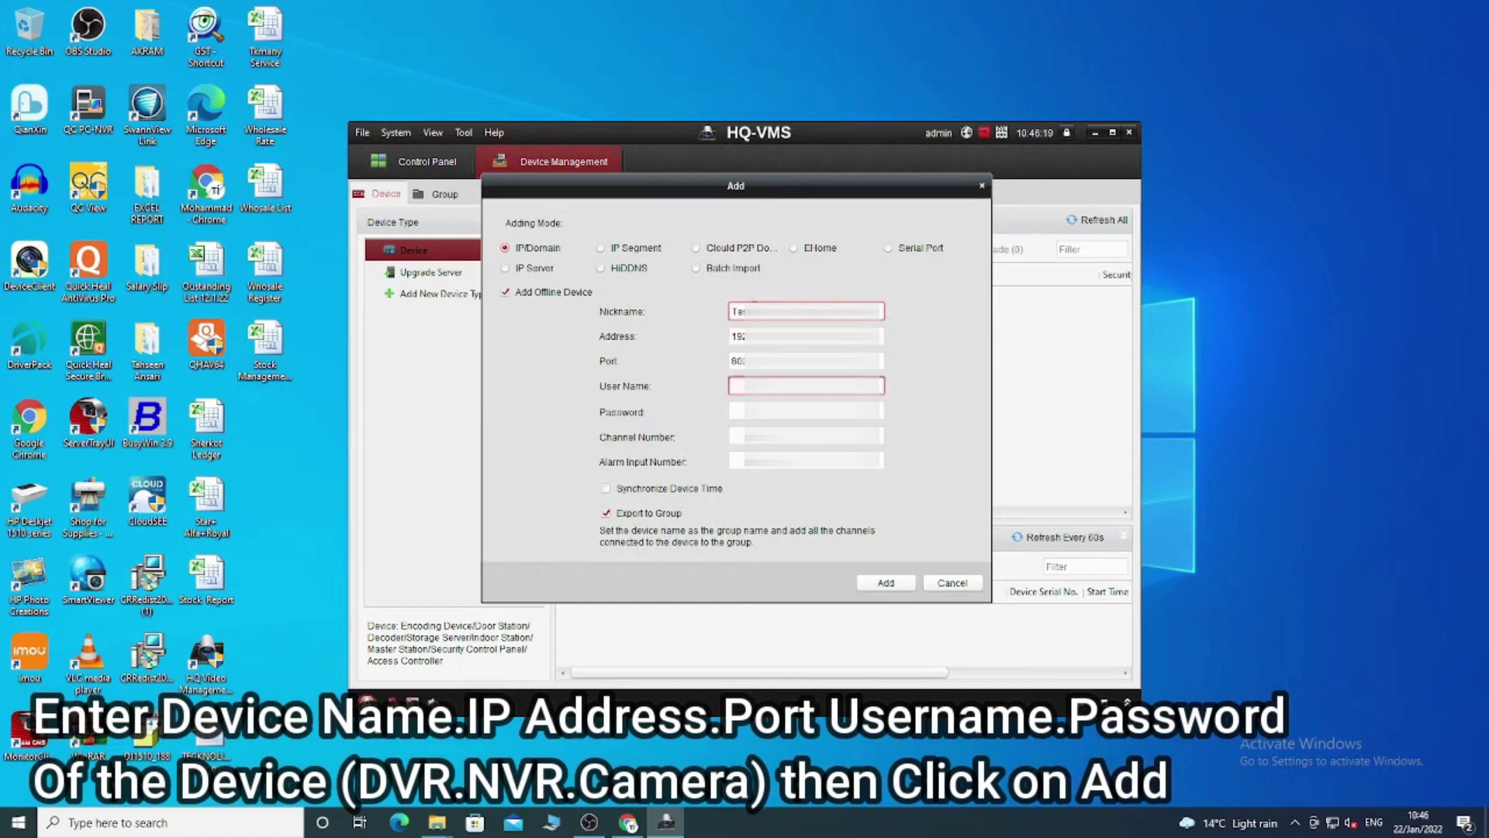
{"action": "type", "text": "ad"}
{"action": "key", "text": "Tab"}
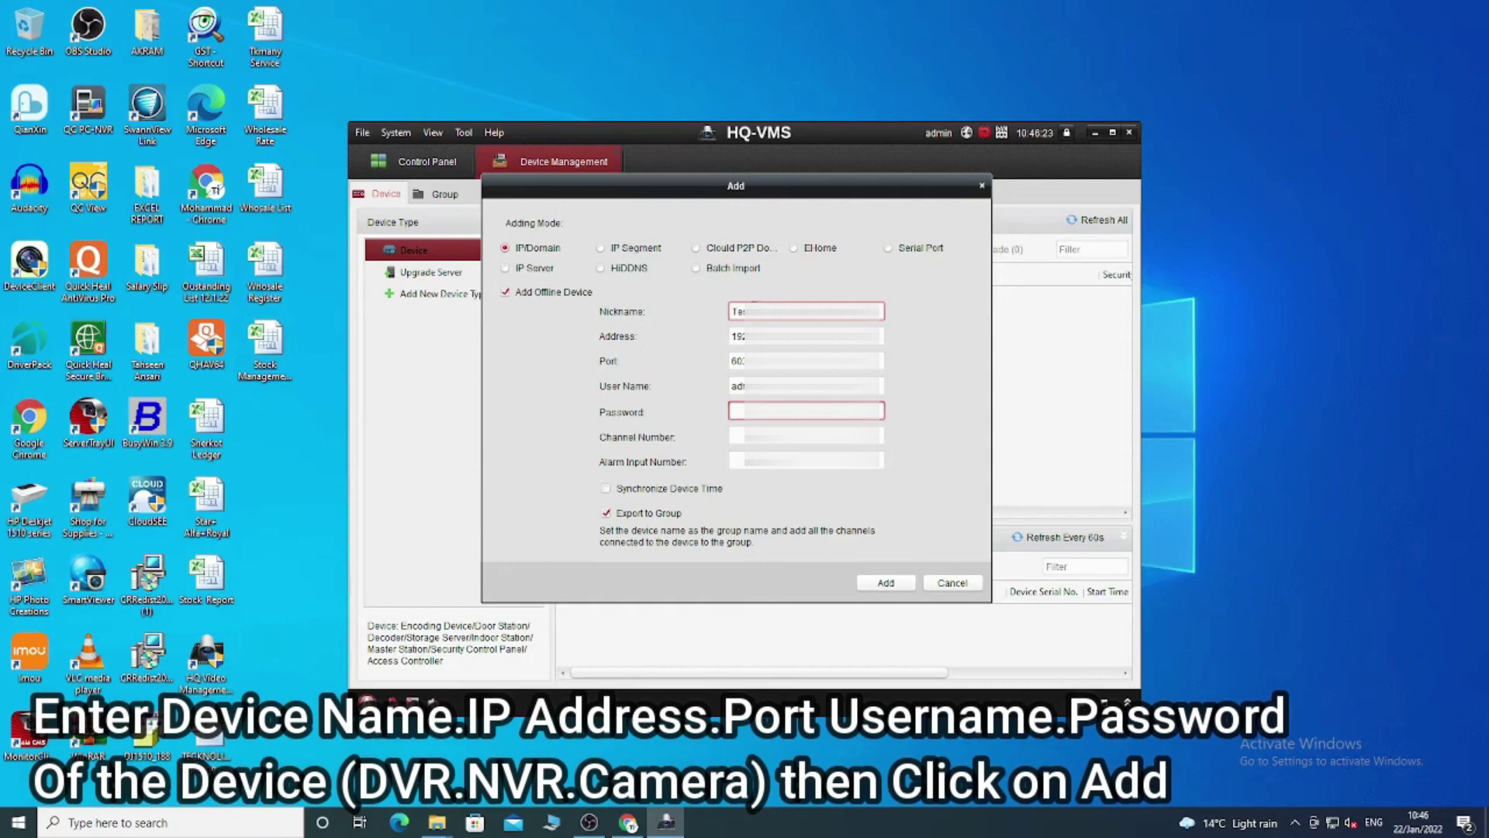
{"action": "type", "text": "••"}
{"action": "key", "text": "Tab"}
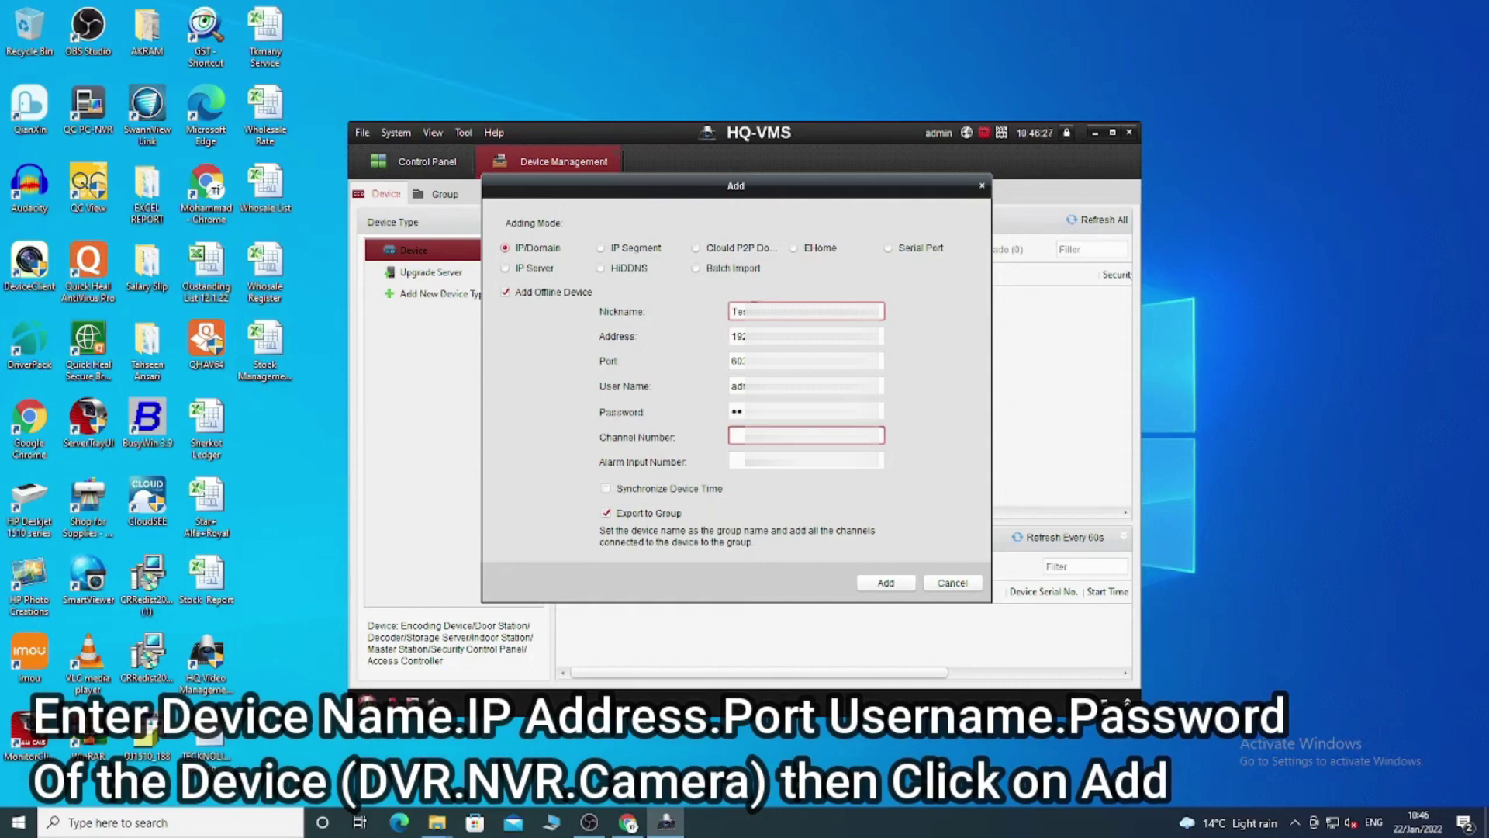
{"action": "type", "text": "16"}
{"action": "key", "text": "Tab"}
{"action": "key", "text": "Tab"}
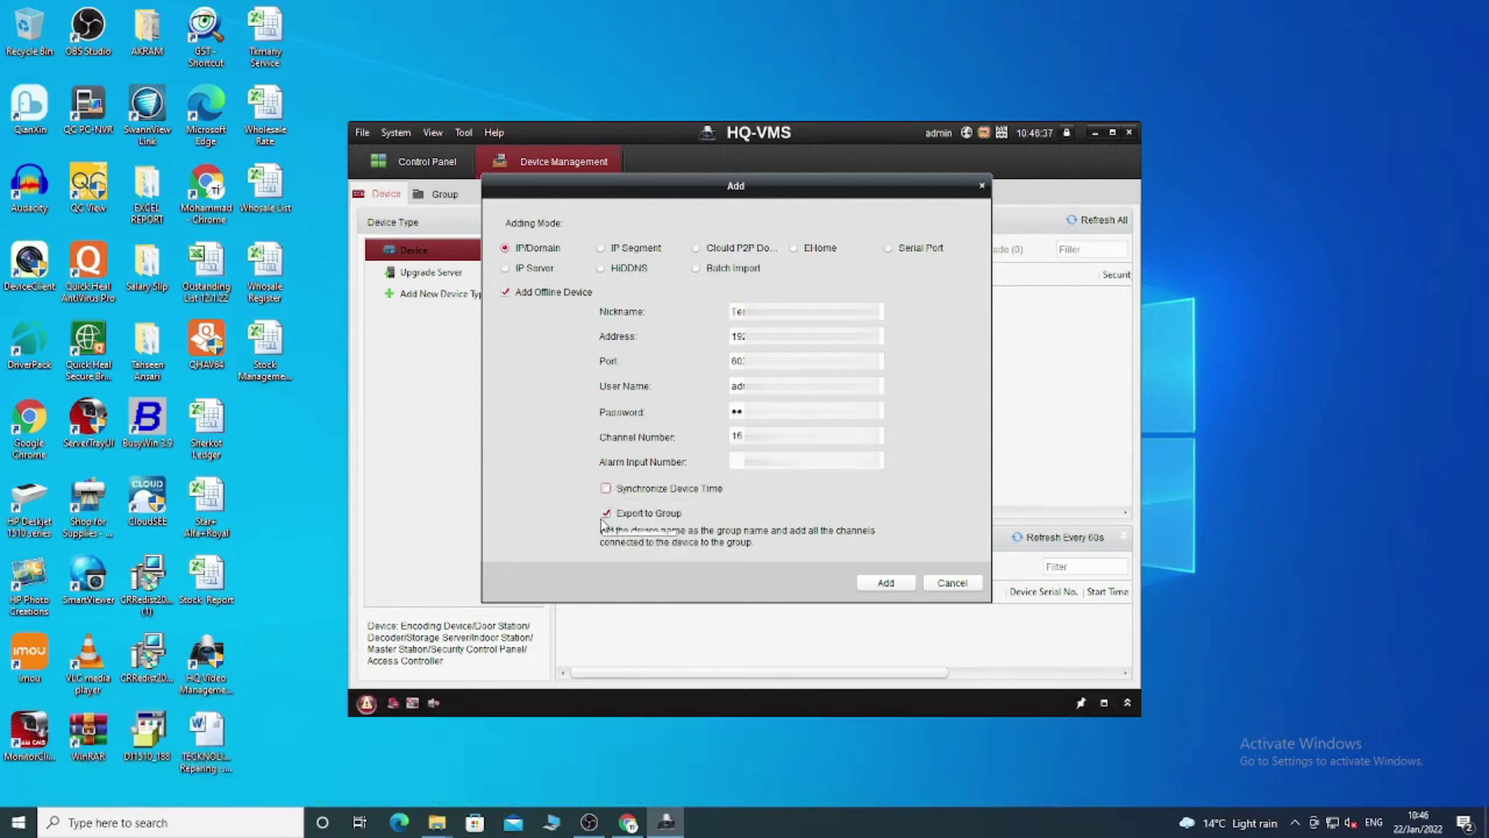
{"action": "left_click", "coordinate": [607, 513]}
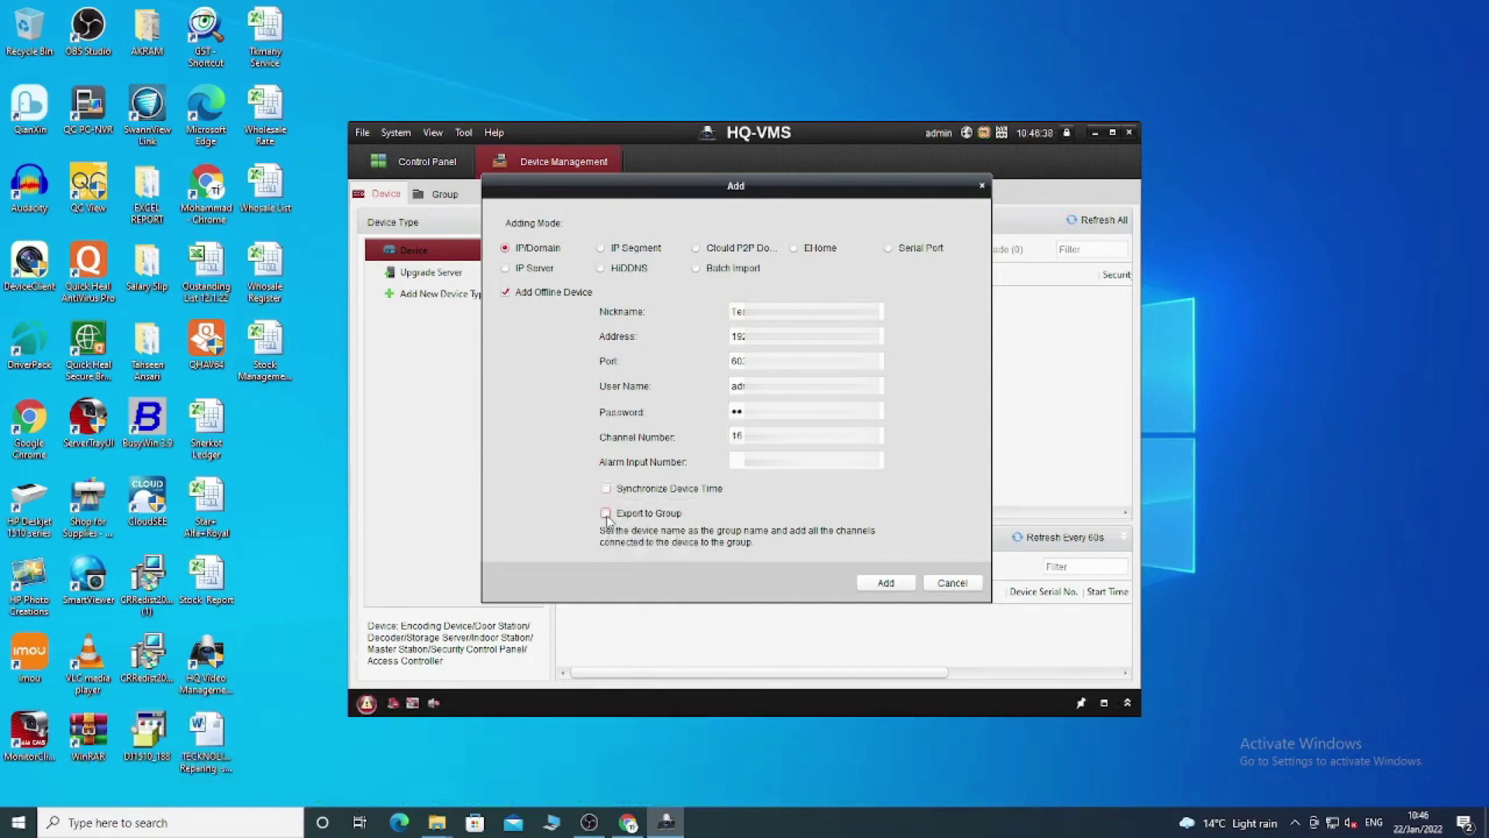
{"action": "left_click", "coordinate": [880, 586]}
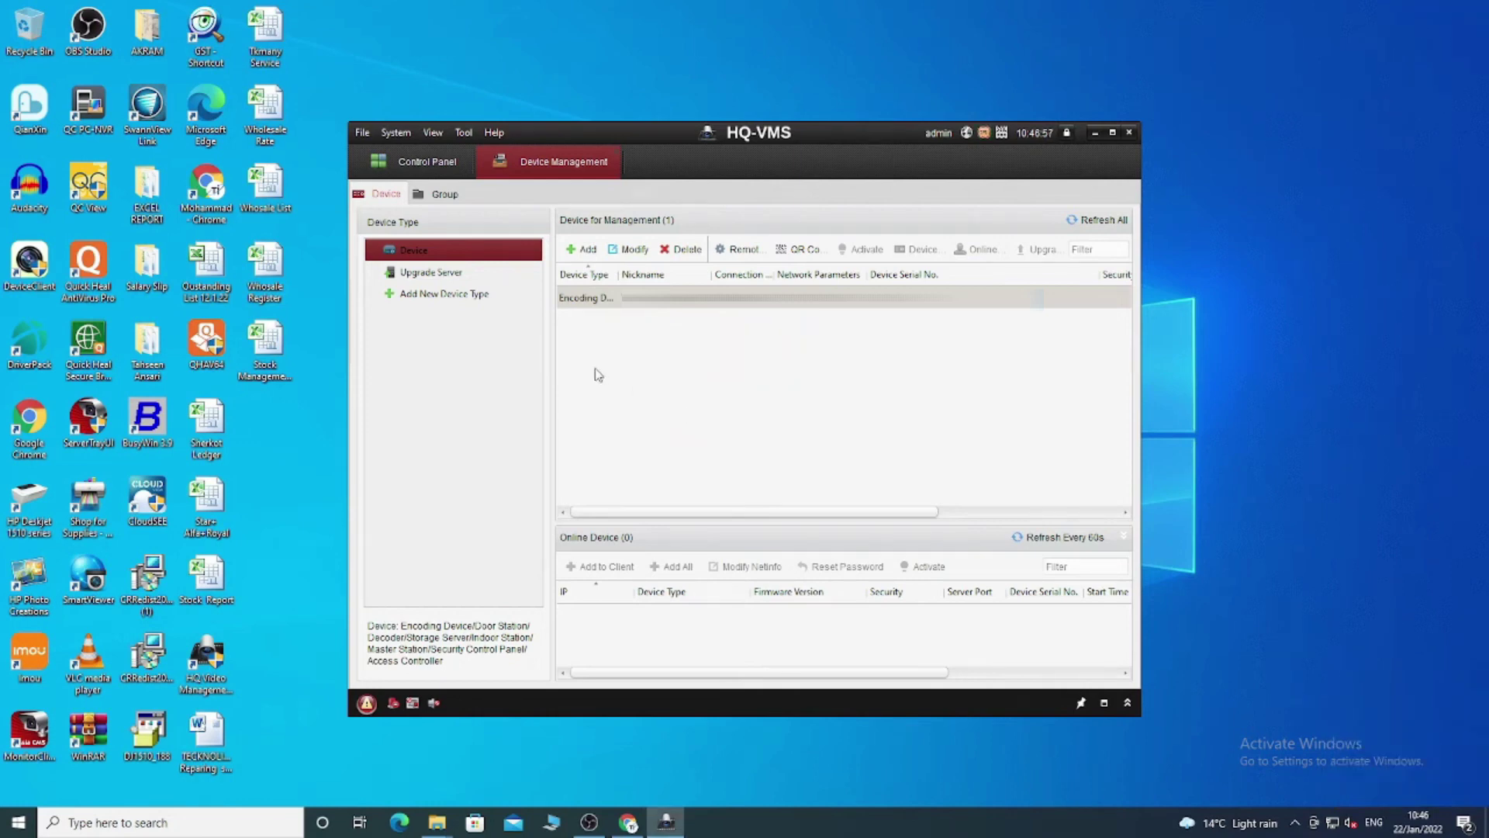
Tick Main View and Remote Playback in Modules Customization, then open the Main View tile.
{"action": "left_click", "coordinate": [423, 165]}
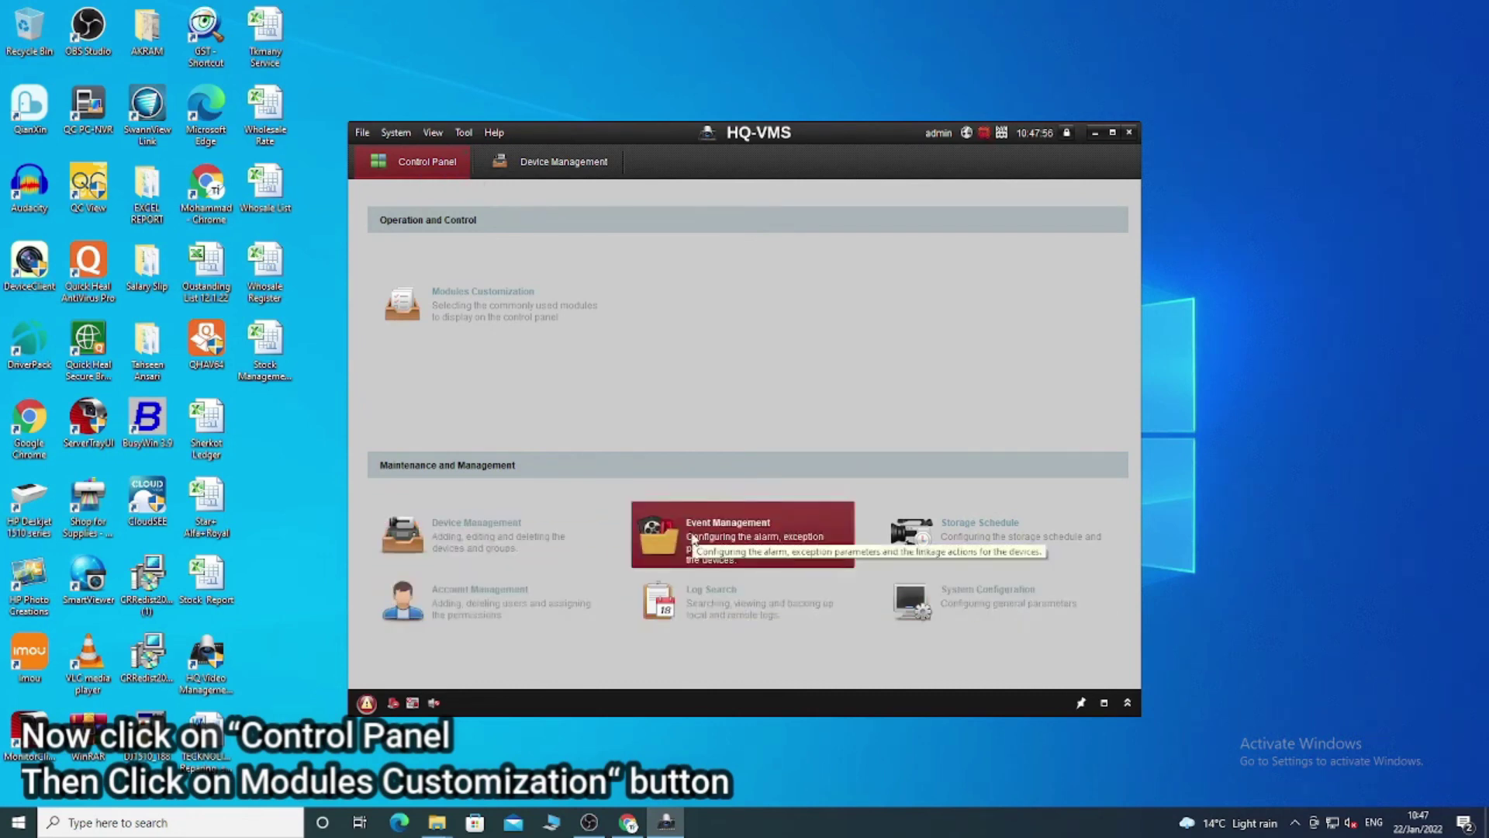
{"action": "left_click", "coordinate": [437, 310]}
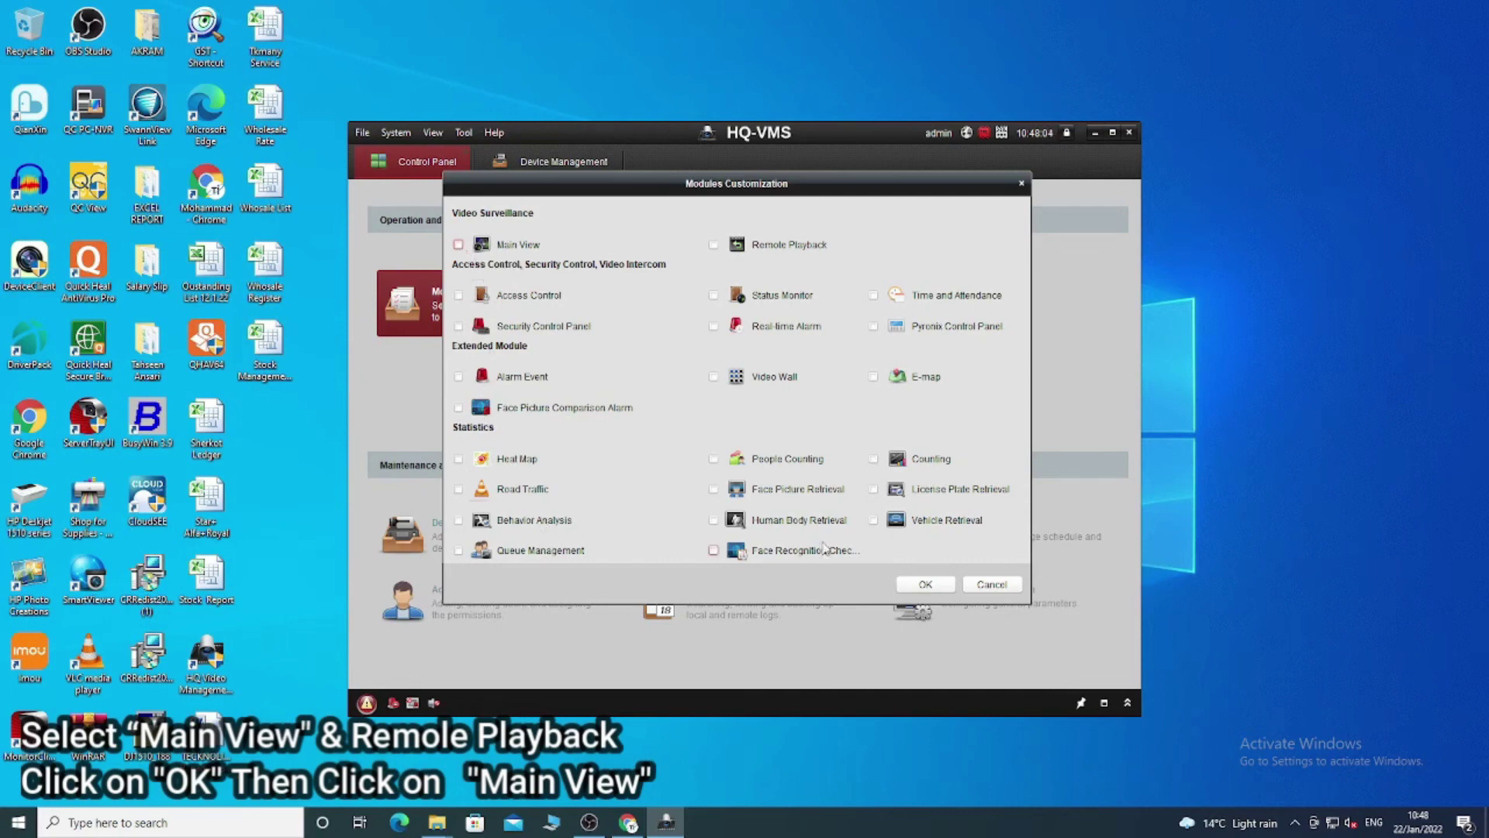
{"action": "left_click", "coordinate": [459, 245]}
{"action": "left_click", "coordinate": [713, 245]}
{"action": "left_click", "coordinate": [925, 585]}
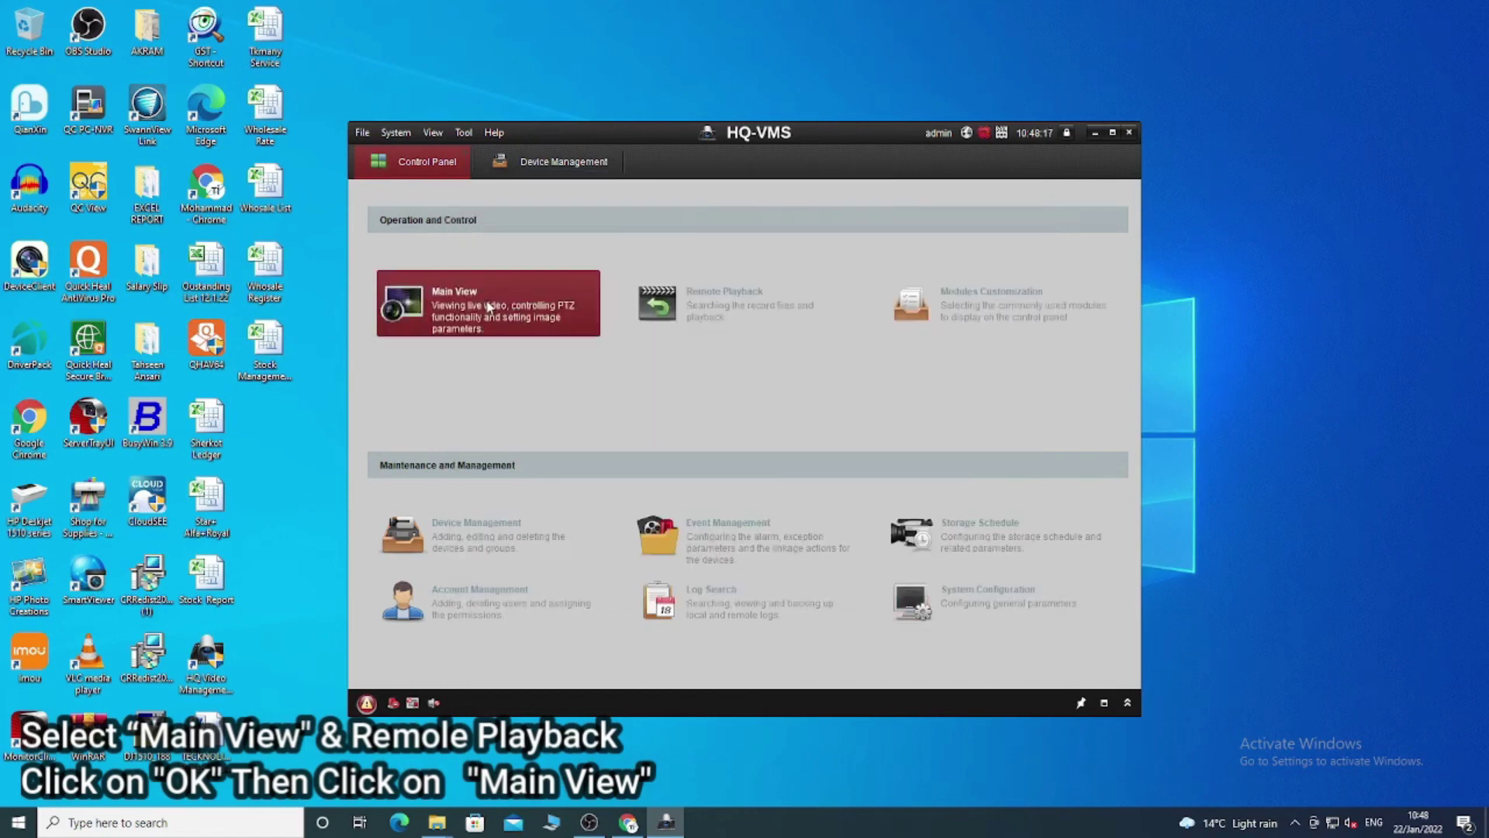
{"action": "left_click", "coordinate": [446, 295]}
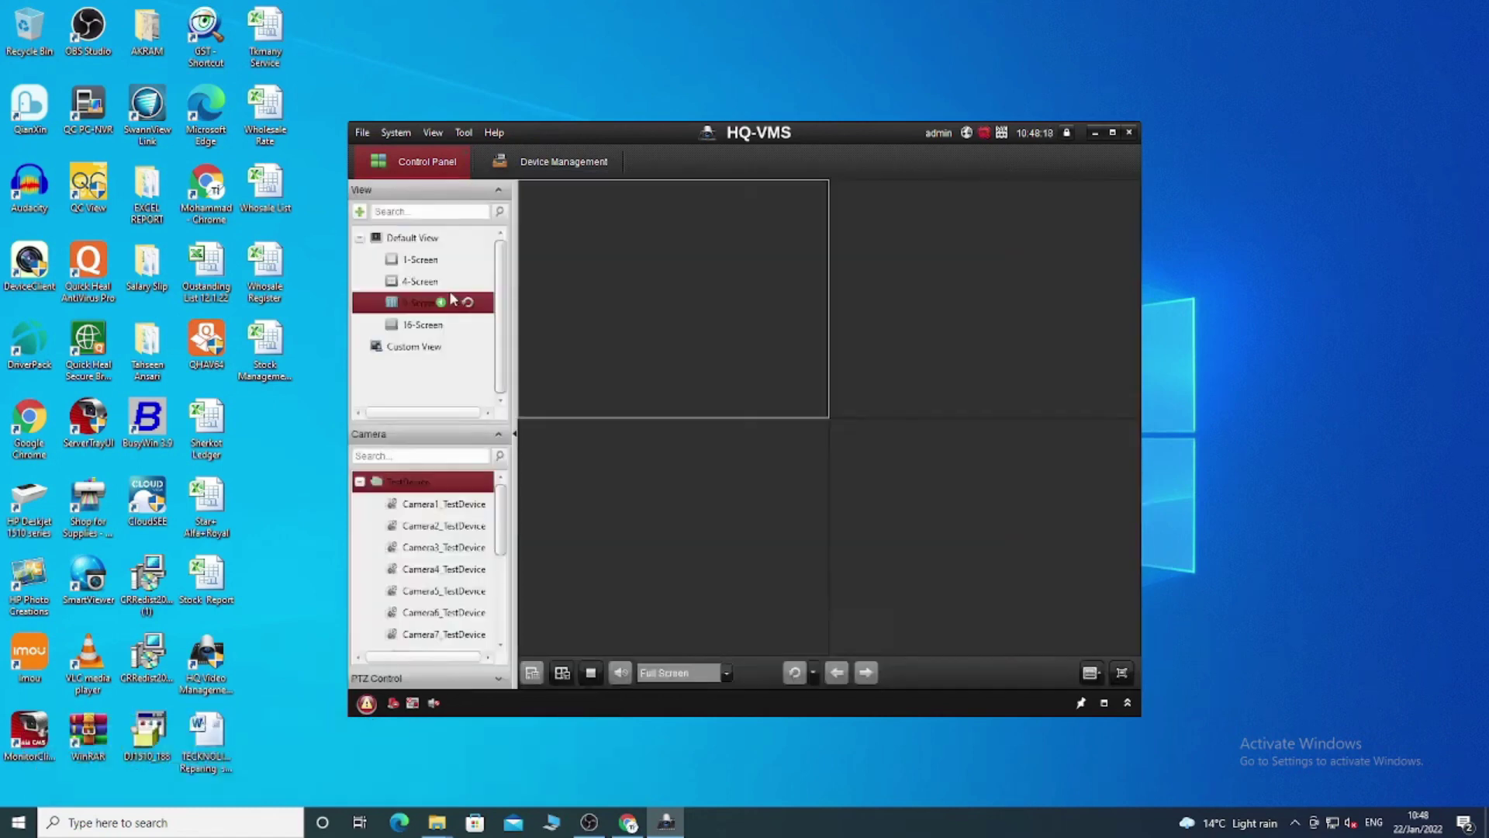